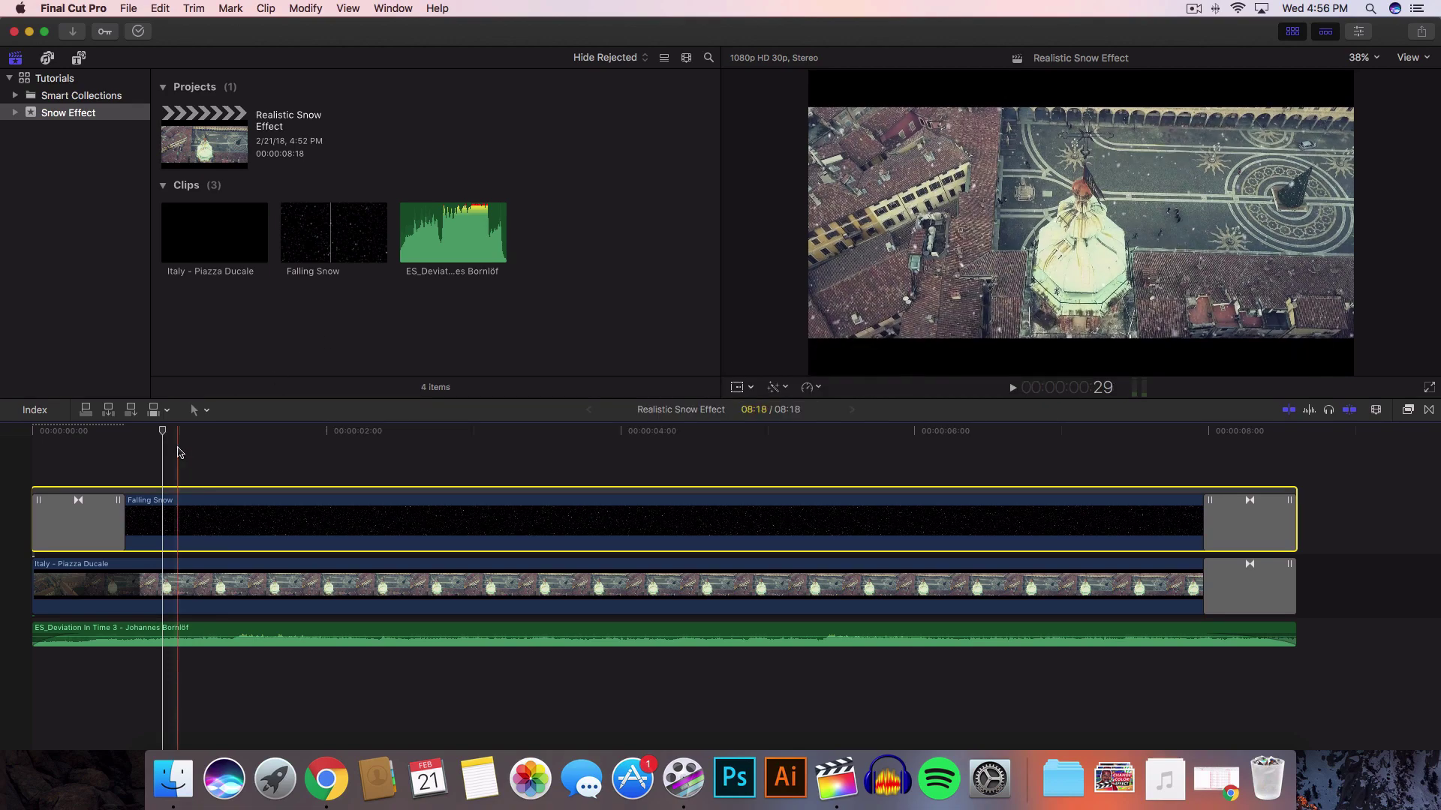
- Delete the Falling Snow overlay clip from the project
{"action": "mouse_move", "coordinate": [174, 438]}
{"action": "left_mouse_down"}
{"action": "mouse_move", "coordinate": [502, 445]}
{"action": "mouse_move", "coordinate": [180, 445]}
{"action": "left_mouse_up"}
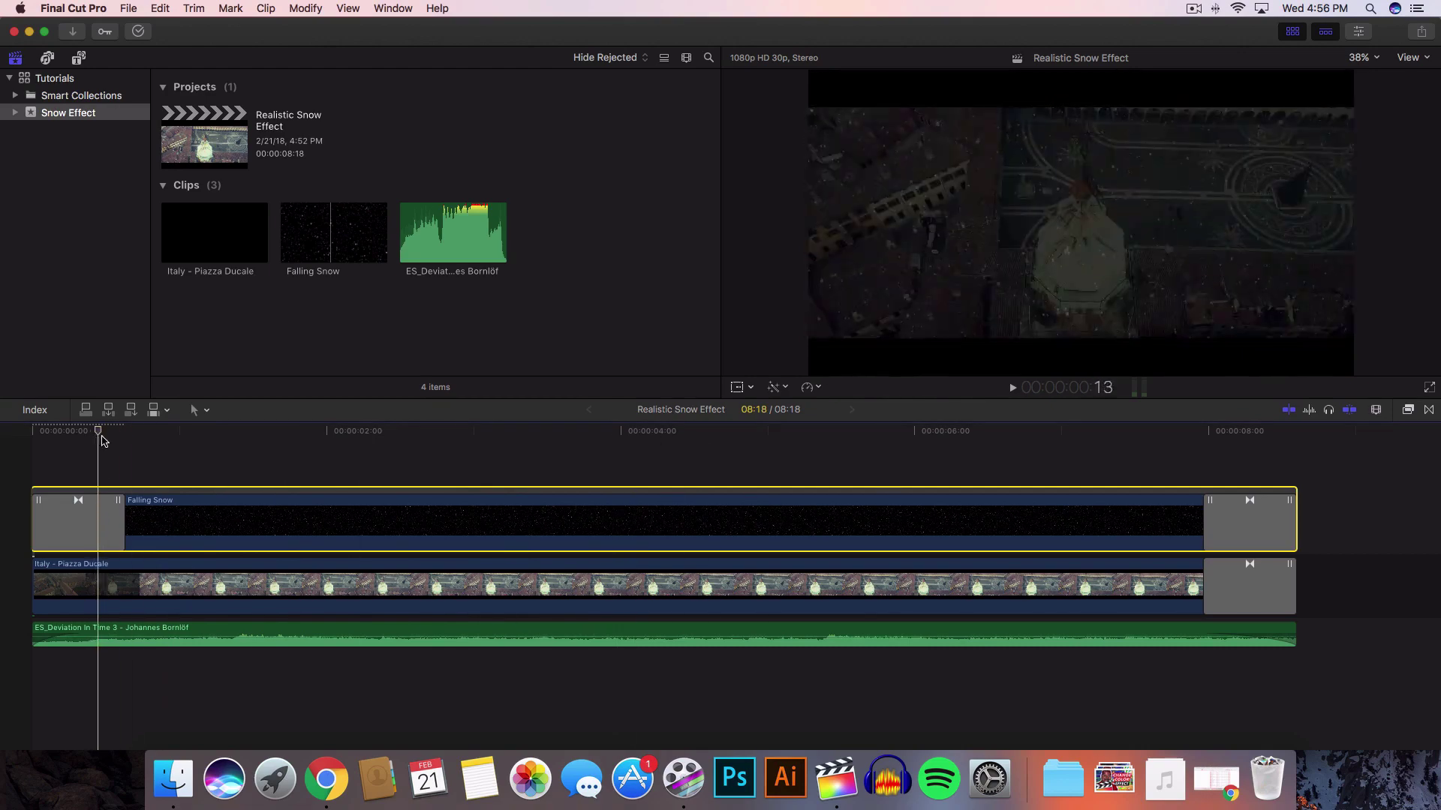
{"action": "left_click_drag", "start_coordinate": [180, 445], "coordinate": [336, 448]}
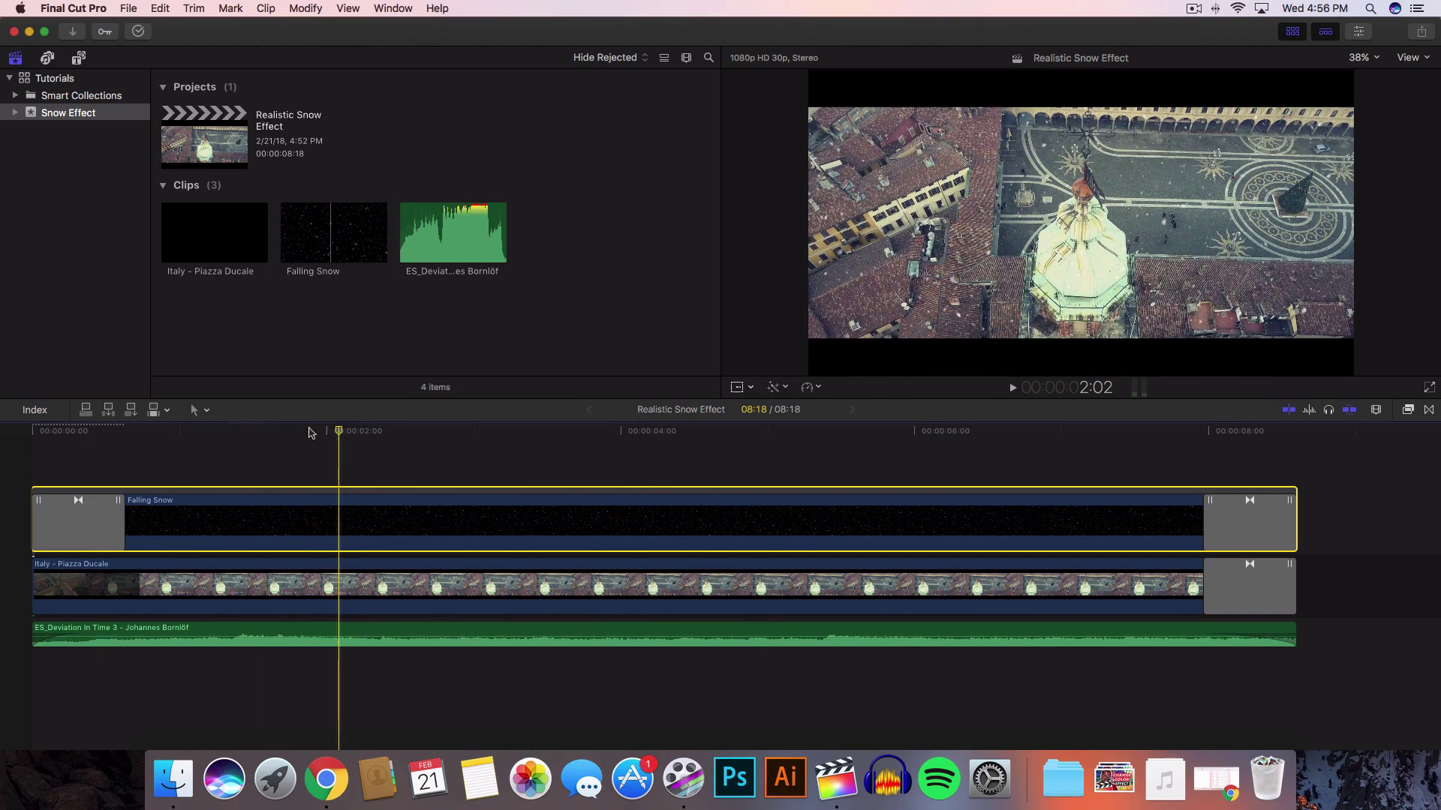
{"action": "left_click_drag", "start_coordinate": [339, 434], "coordinate": [491, 517]}
{"action": "key", "text": "v"}
{"action": "left_click", "coordinate": [492, 517]}
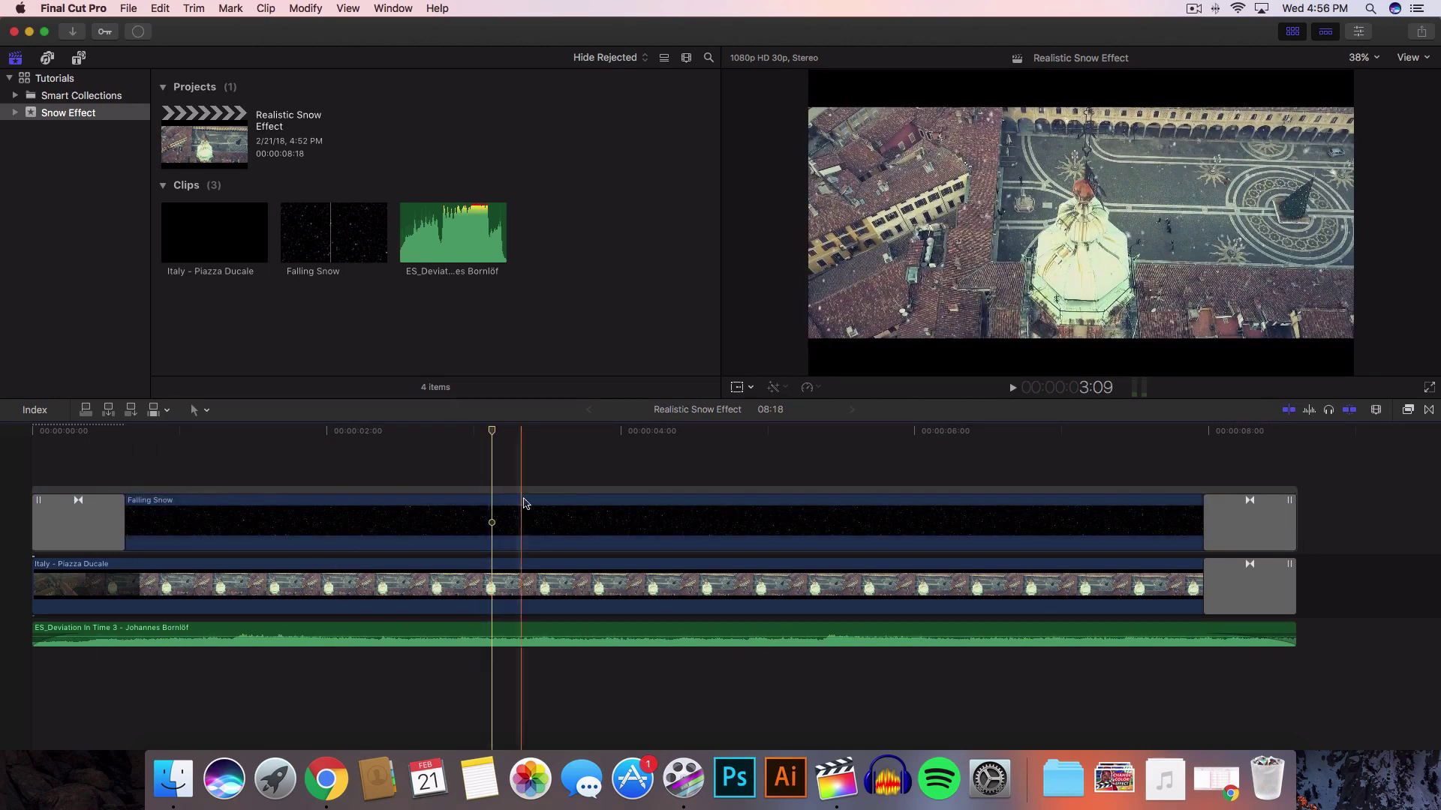
{"action": "key", "text": "Delete"}
- Disable the music clip with V
{"action": "left_click", "coordinate": [542, 585]}
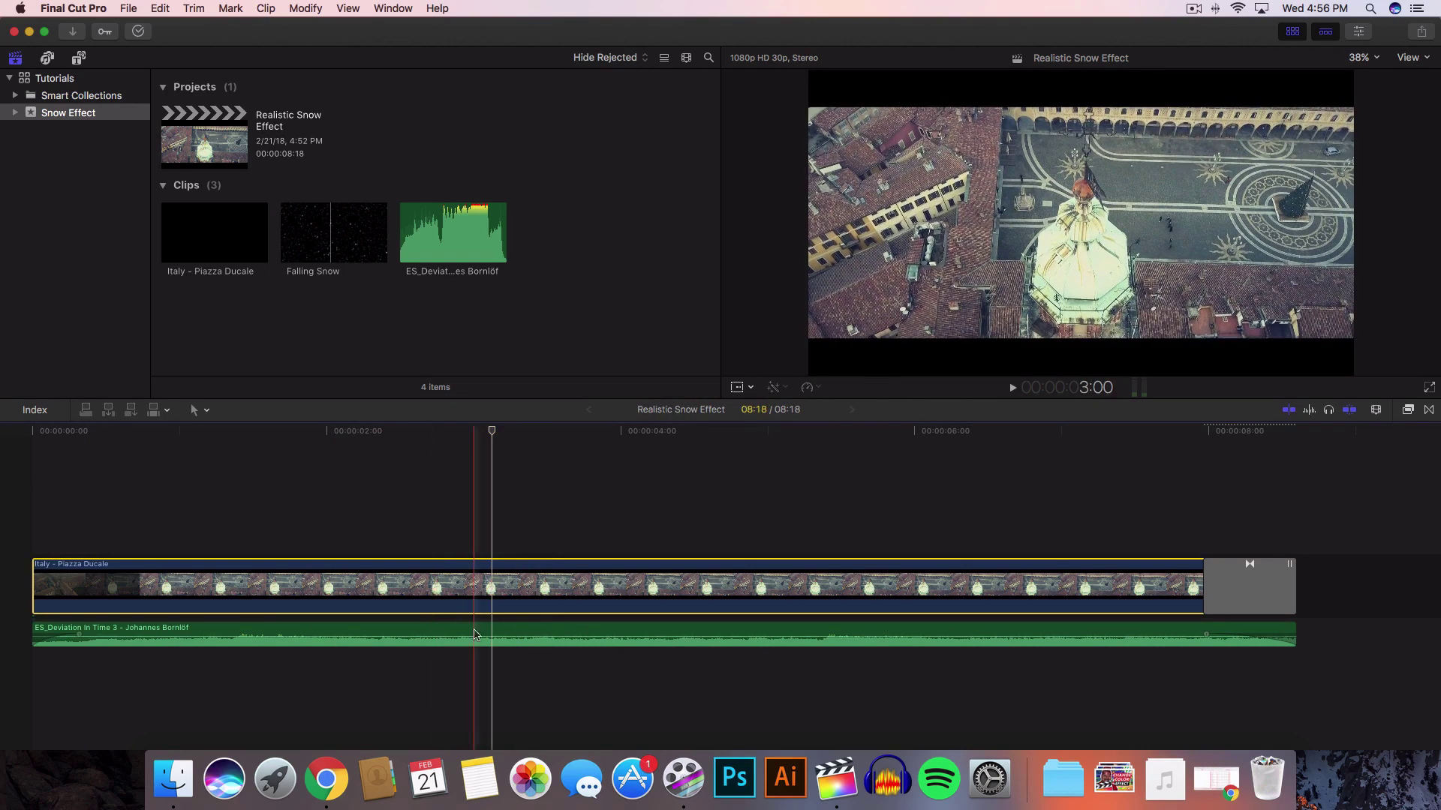
{"action": "left_click", "coordinate": [481, 628]}
{"action": "key", "text": "v"}
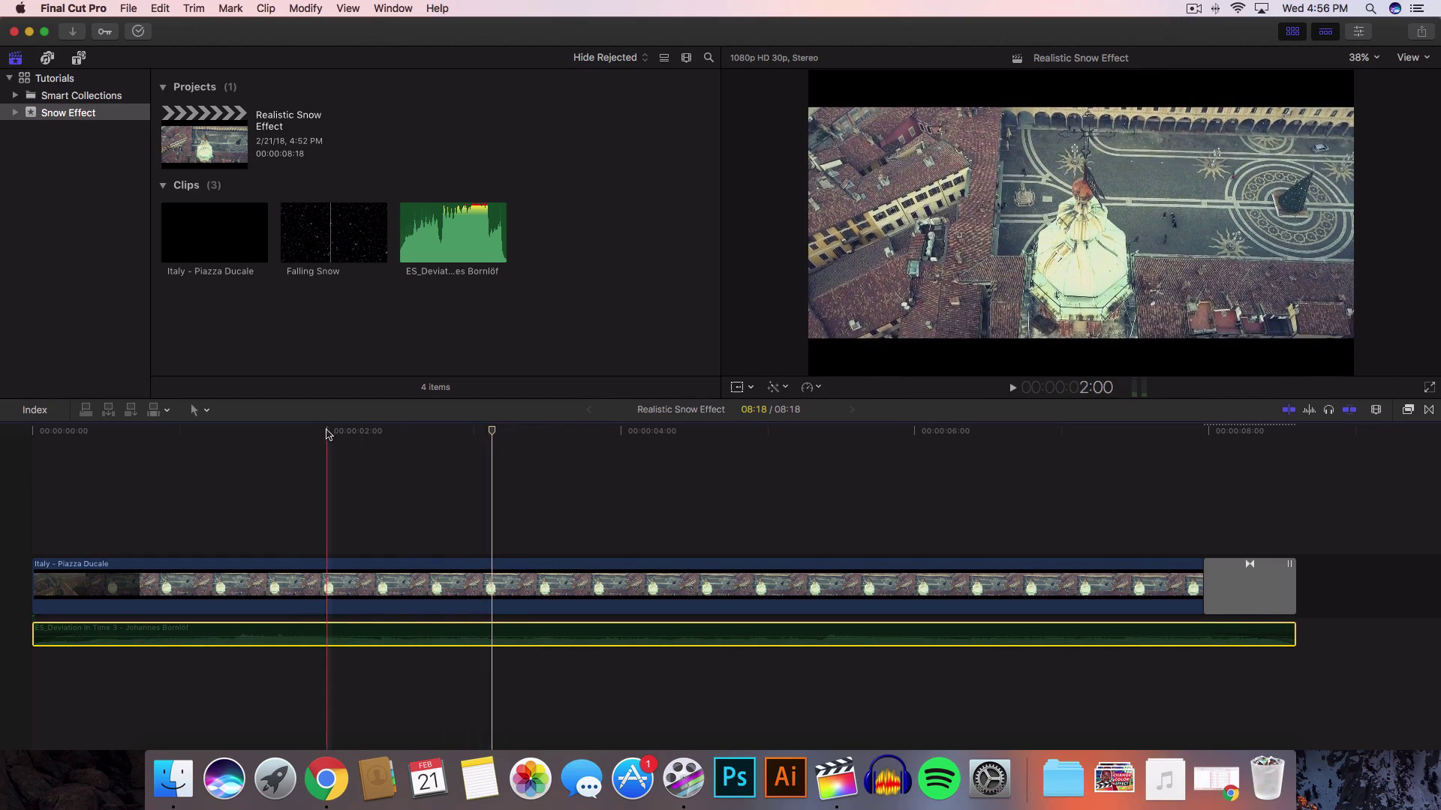
- Play back and scrub through the Italy drone clip to preview it alone
{"action": "left_click", "coordinate": [281, 589]}
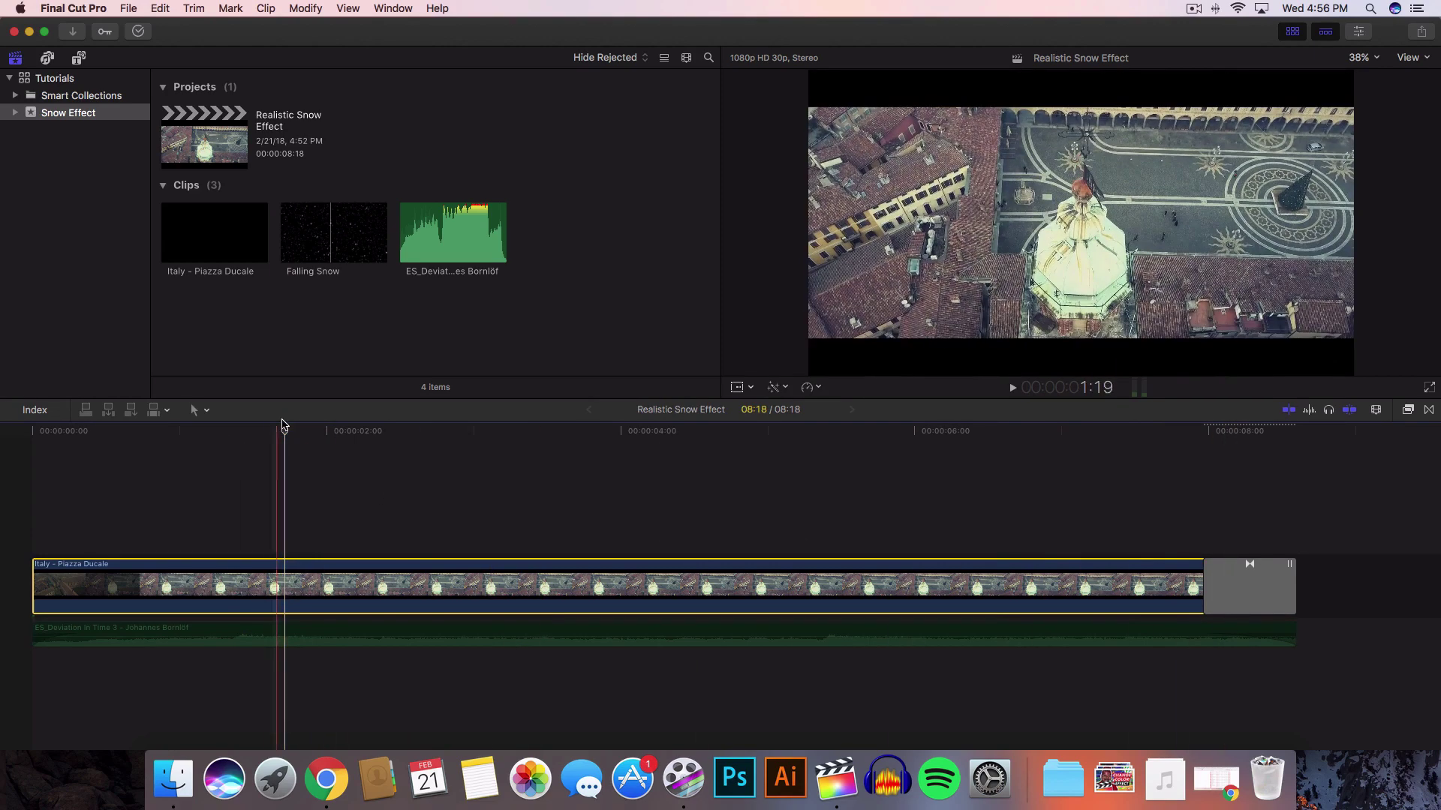
{"action": "key", "text": "shift+i"}
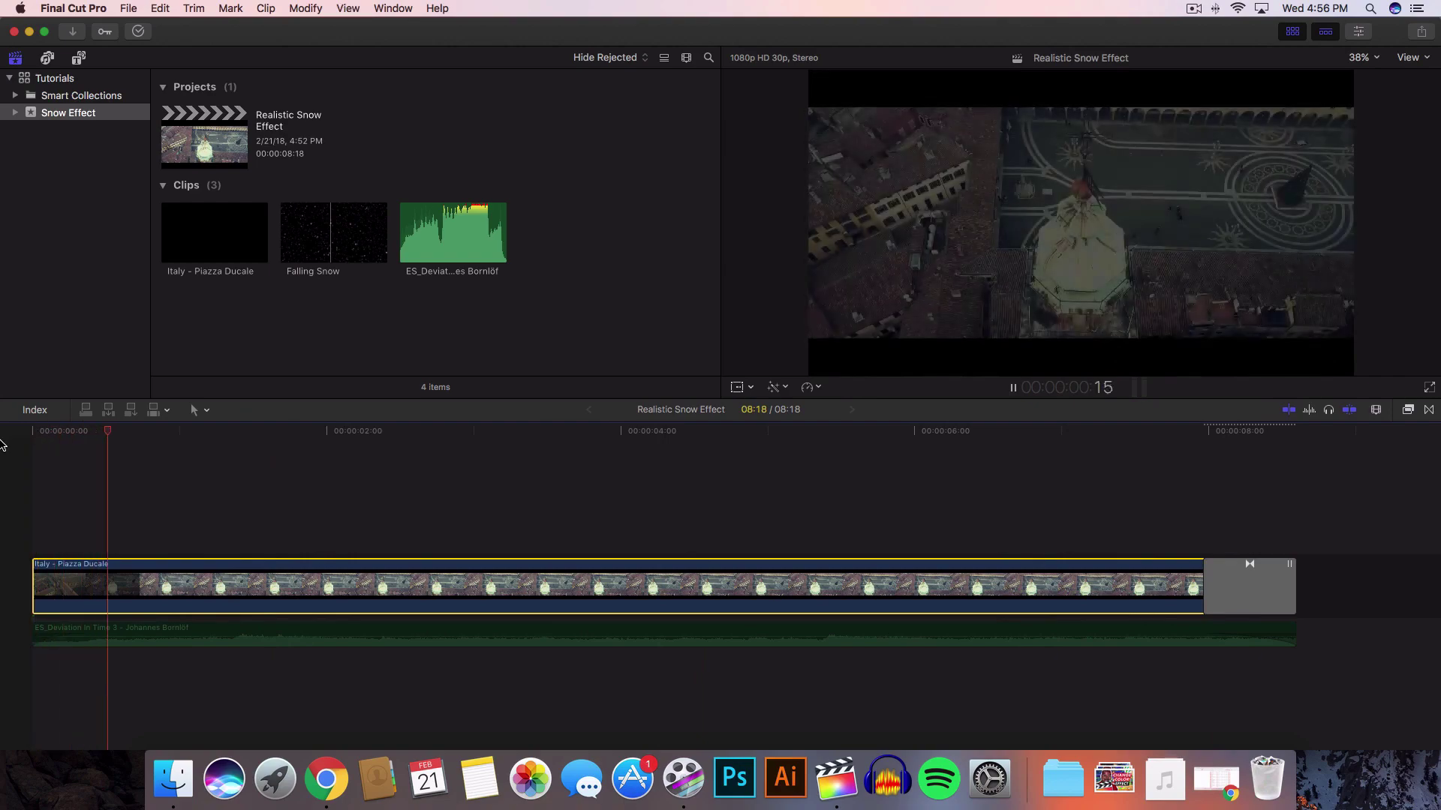
{"action": "left_click", "coordinate": [132, 431]}
{"action": "left_click_drag", "start_coordinate": [131, 432], "coordinate": [465, 447]}
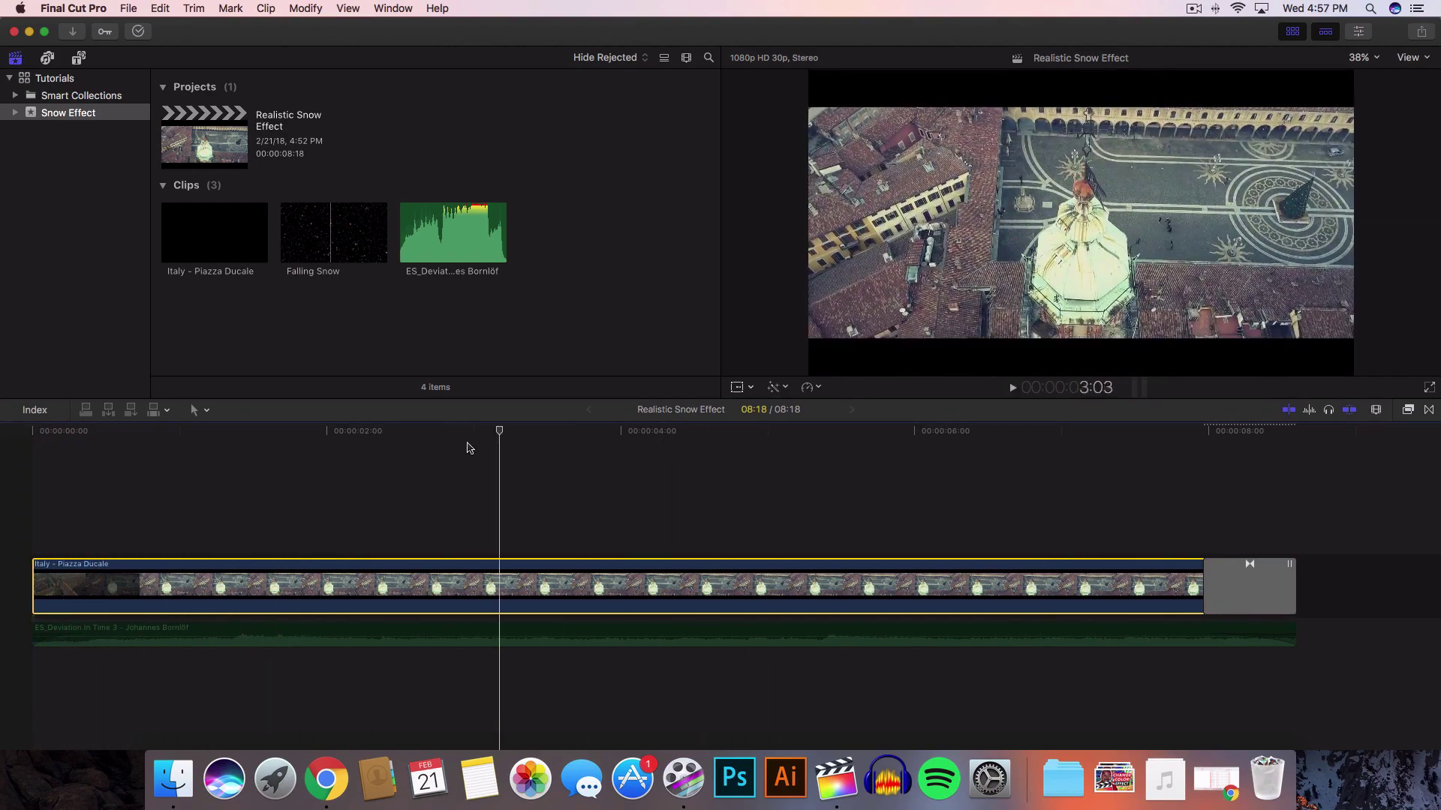
{"action": "mouse_move", "coordinate": [465, 447]}
{"action": "left_mouse_down"}
{"action": "mouse_move", "coordinate": [204, 466]}
{"action": "mouse_move", "coordinate": [289, 437]}
{"action": "mouse_move", "coordinate": [184, 439]}
{"action": "left_mouse_up"}
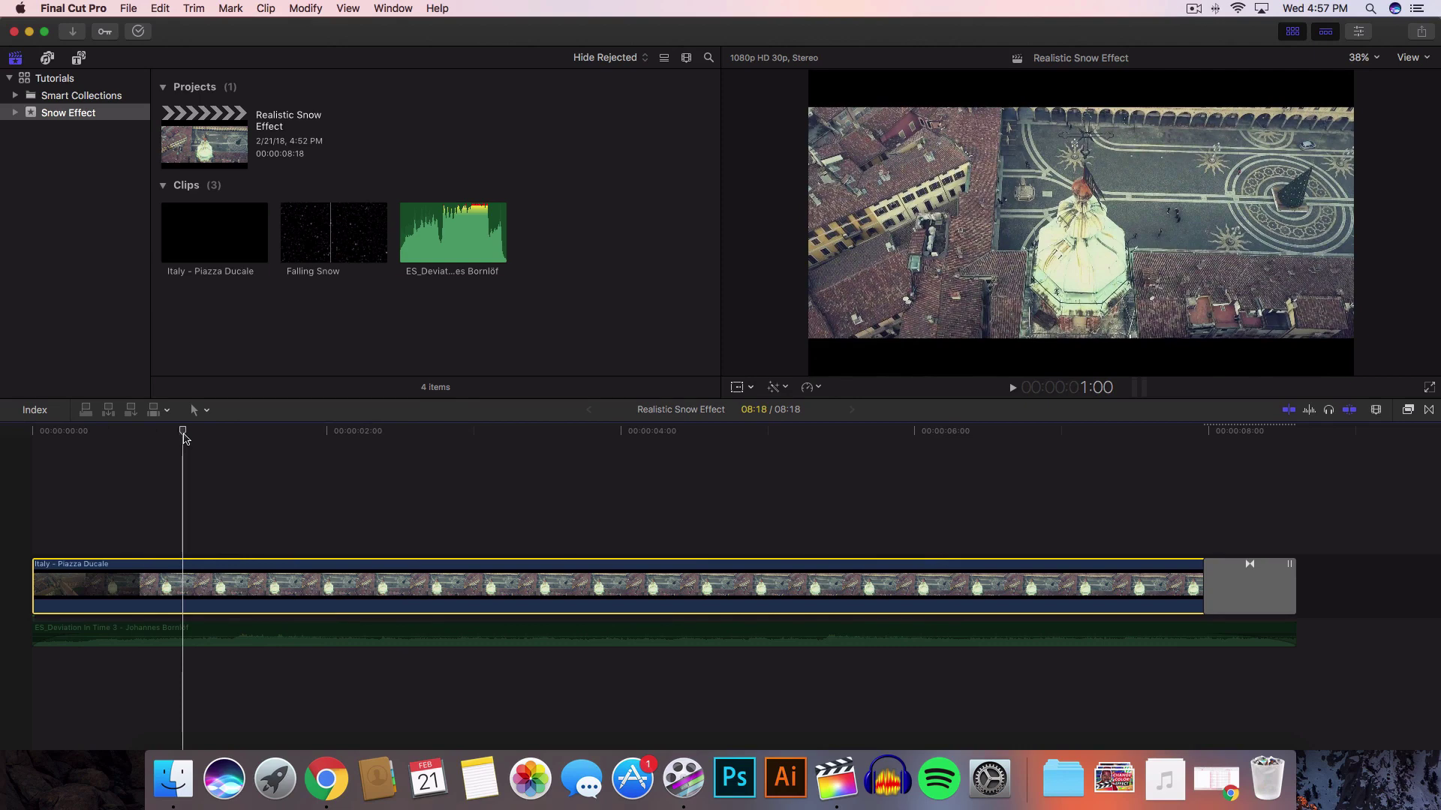
{"action": "mouse_move", "coordinate": [185, 439]}
{"action": "left_mouse_down"}
{"action": "mouse_move", "coordinate": [672, 438]}
{"action": "mouse_move", "coordinate": [126, 440]}
{"action": "mouse_move", "coordinate": [464, 439]}
{"action": "mouse_move", "coordinate": [447, 439]}
{"action": "left_mouse_up"}
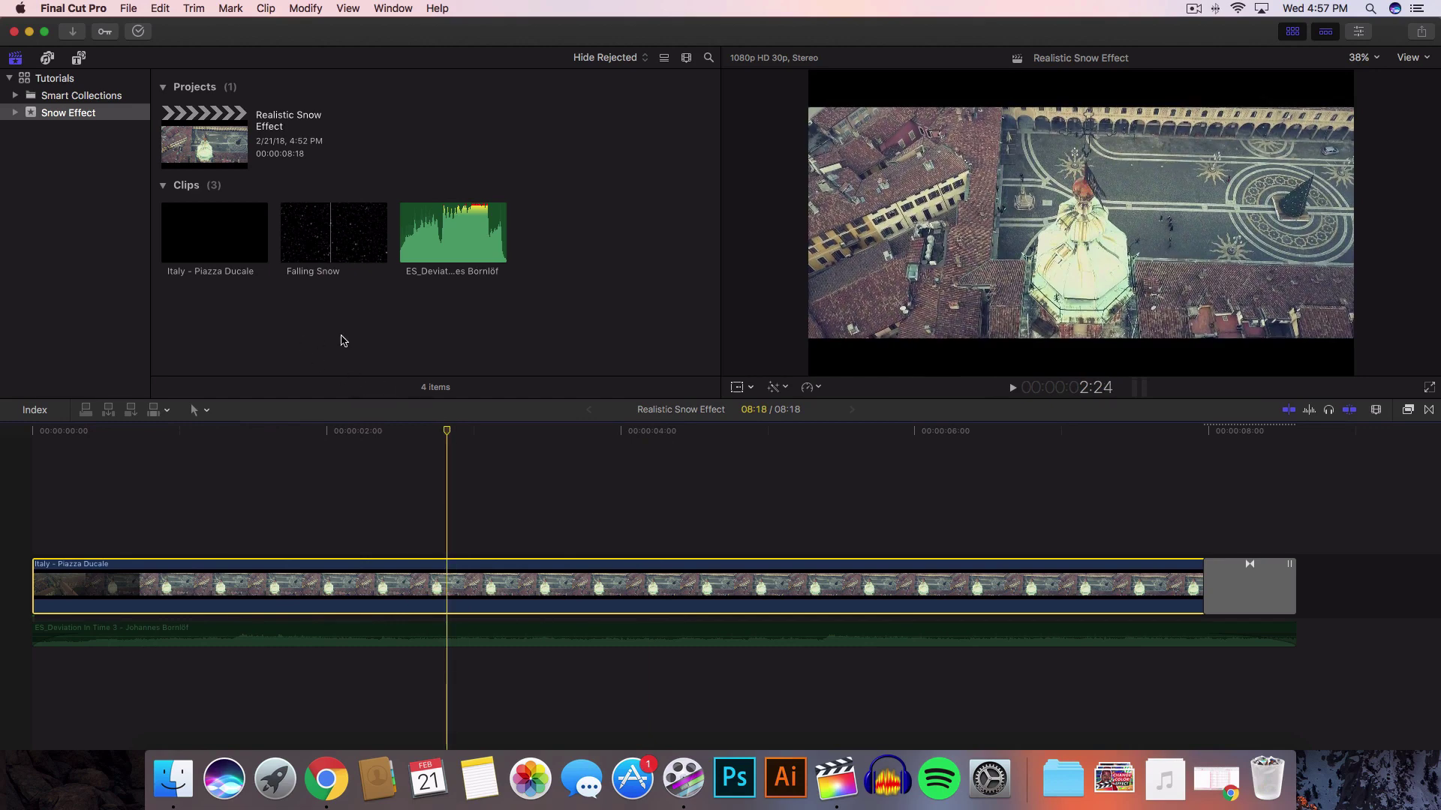
- Connect the Falling Snow clip from the browser above the Italy - Piazza Ducale clip
{"action": "left_click", "coordinate": [300, 233]}
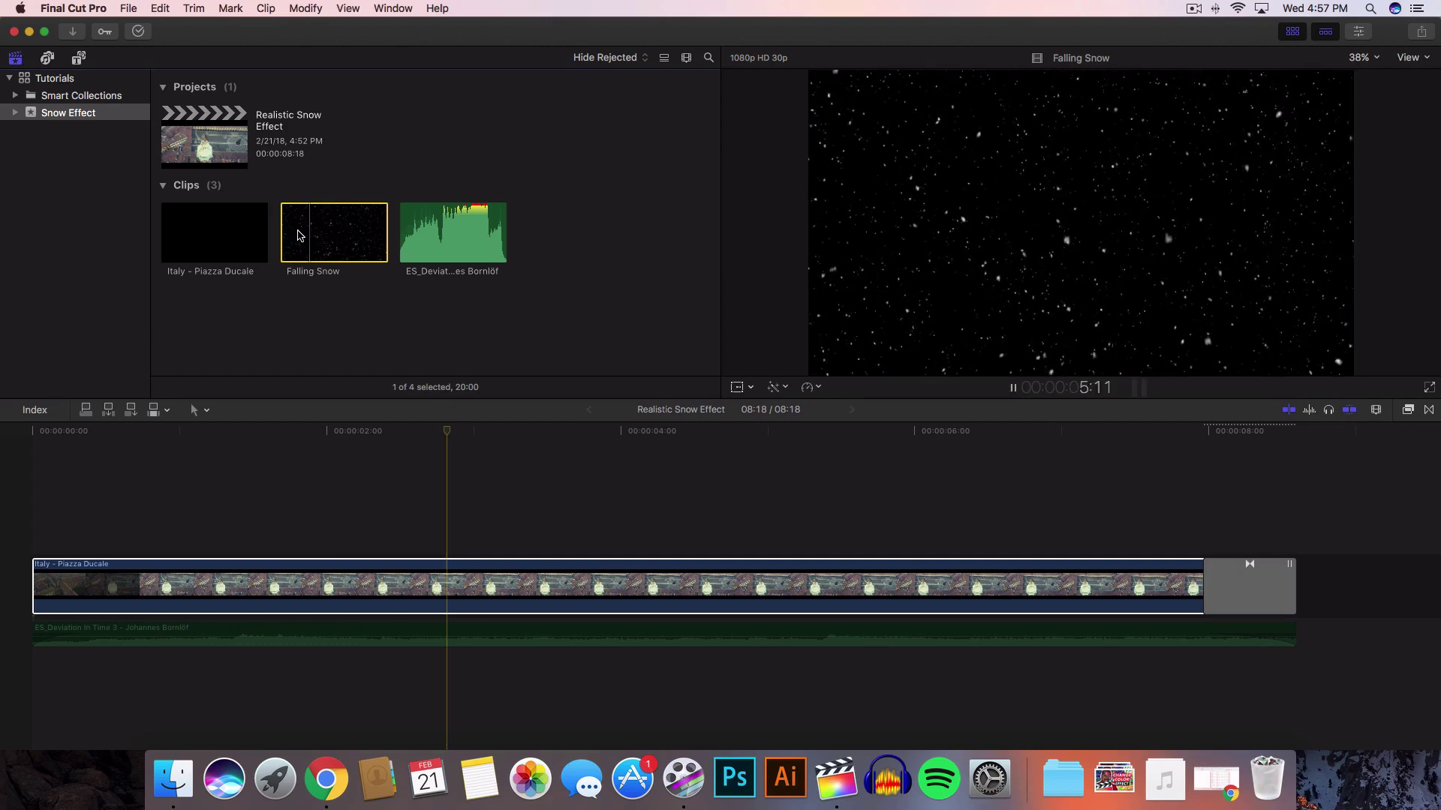
{"action": "left_click_drag", "start_coordinate": [315, 235], "coordinate": [35, 496]}
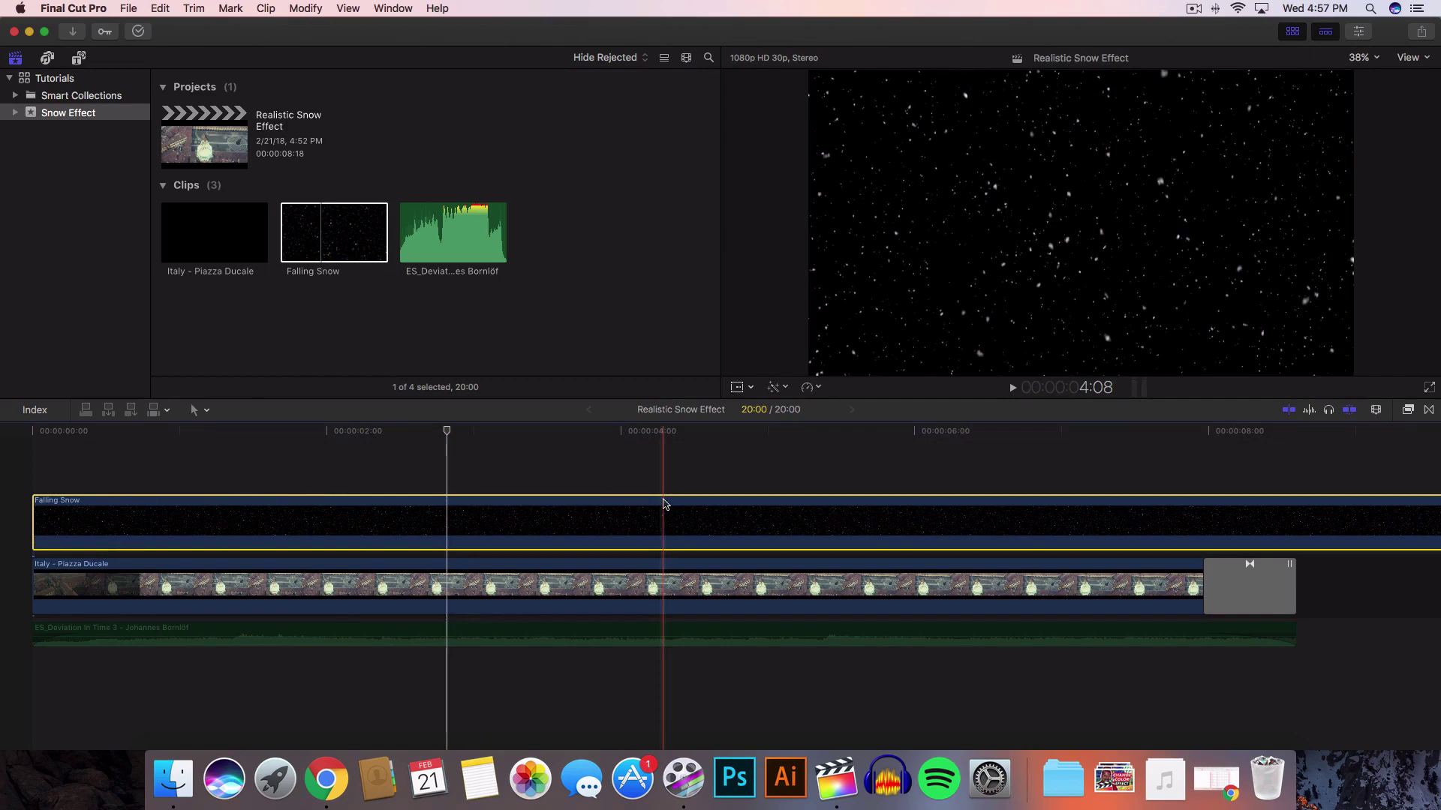
{"action": "key", "text": "super+minus"}
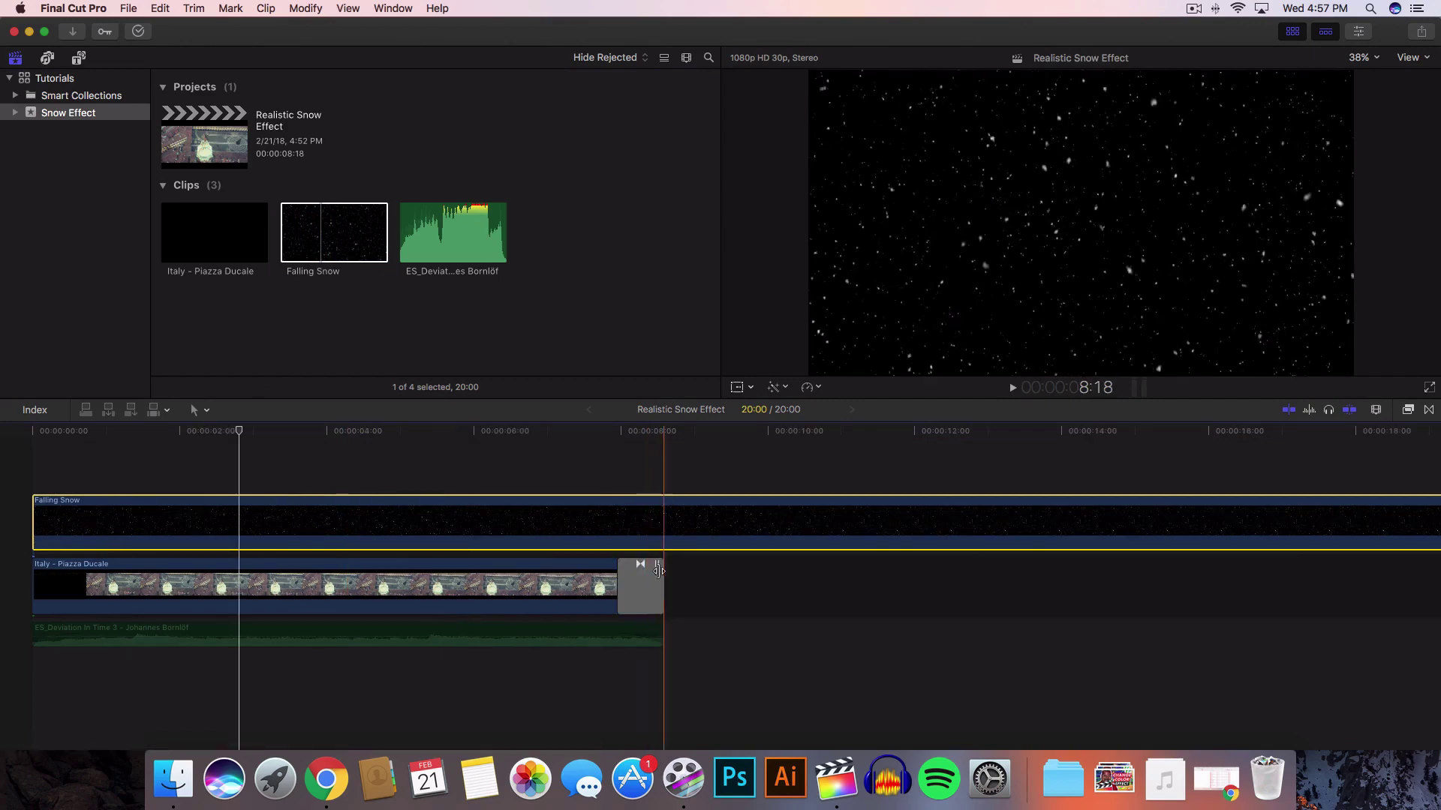
- Trim Falling Snow's end edge so it ends with the Italy clip at 8:18
{"action": "key", "text": "shift+z"}
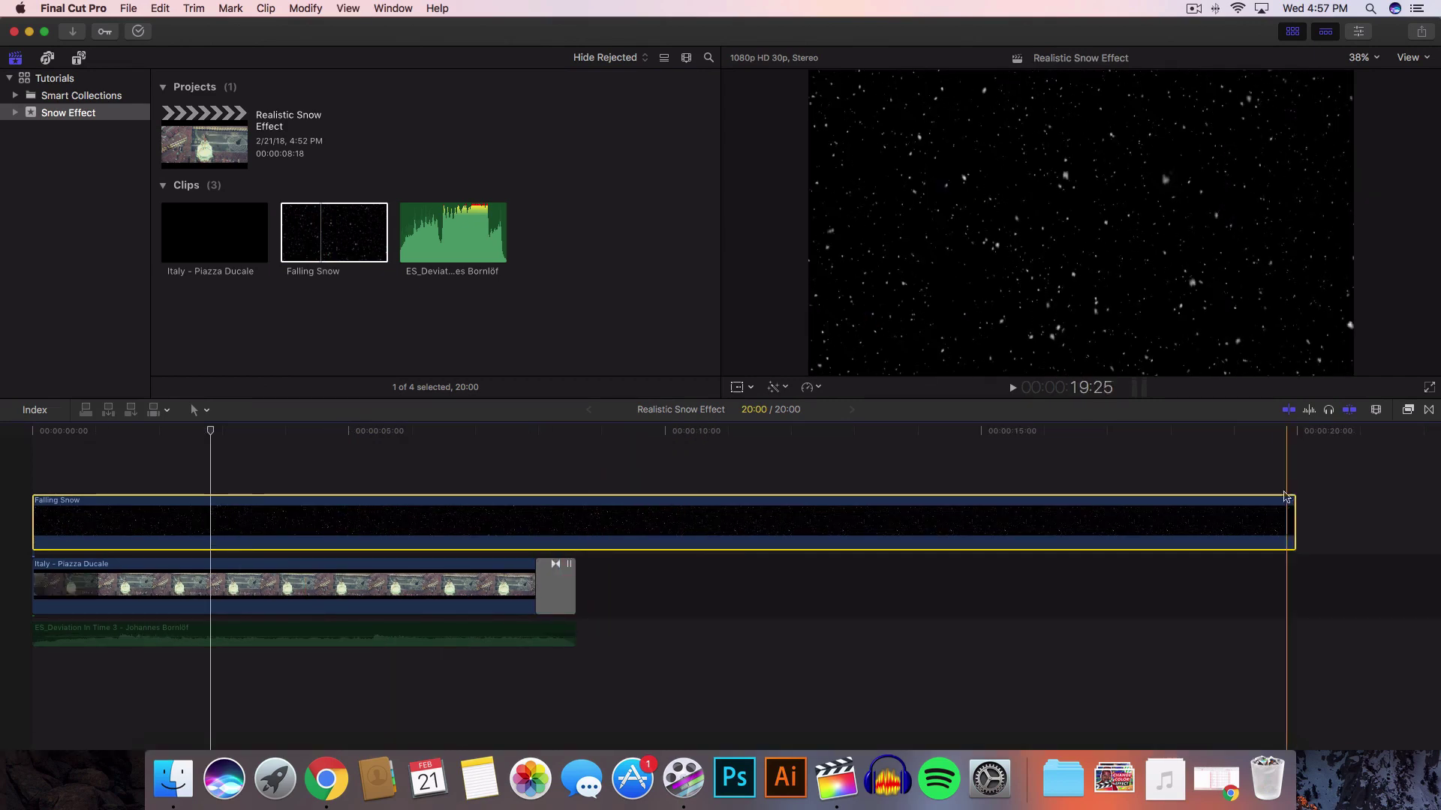
{"action": "left_click", "coordinate": [1300, 447]}
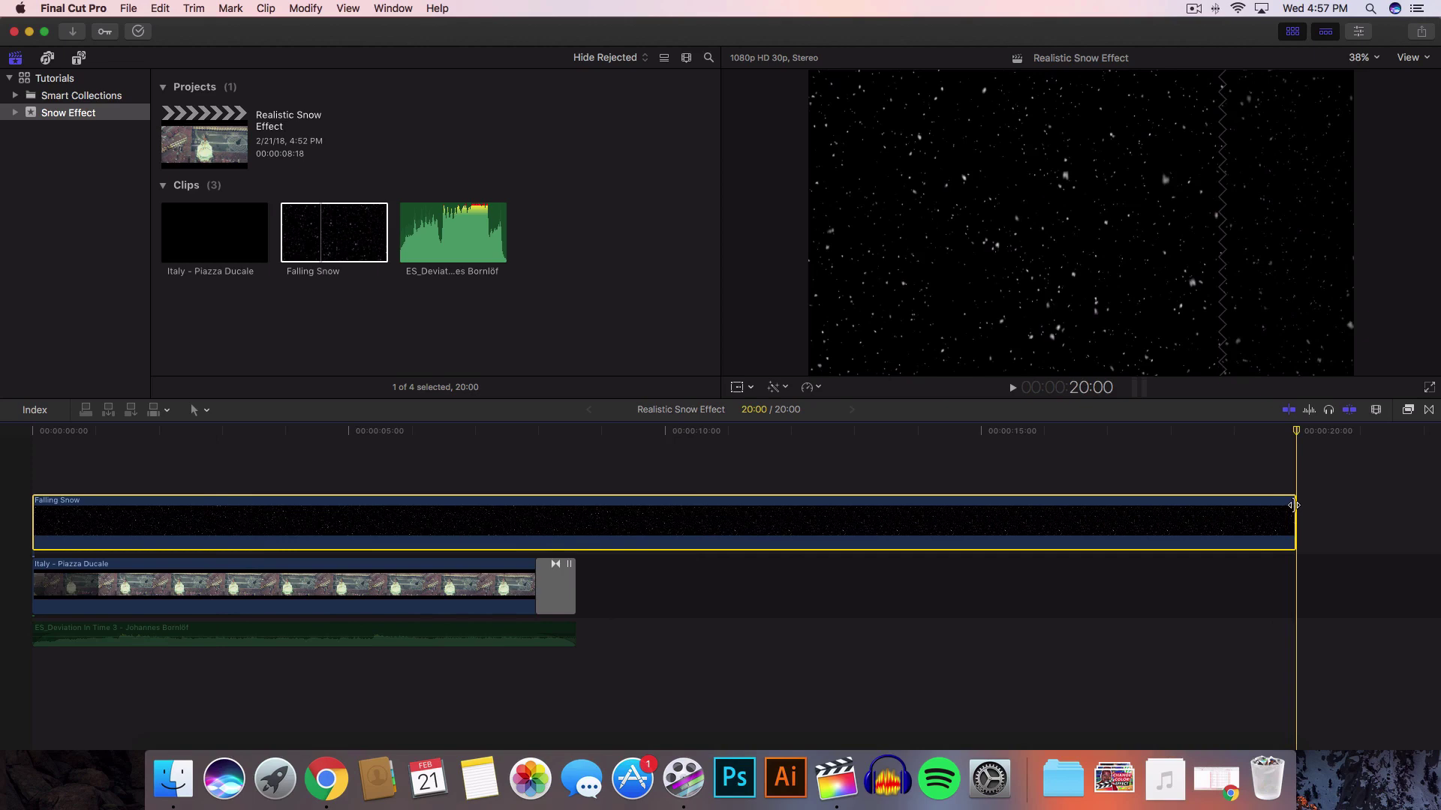
{"action": "left_click_drag", "start_coordinate": [1293, 505], "coordinate": [571, 522]}
{"action": "key", "text": "shift+z"}
- Set Falling Snow's Compositing Blend Mode to Screen in the Video Inspector, then preview it
{"action": "left_click", "coordinate": [1077, 521]}
{"action": "key", "text": "shift+z"}
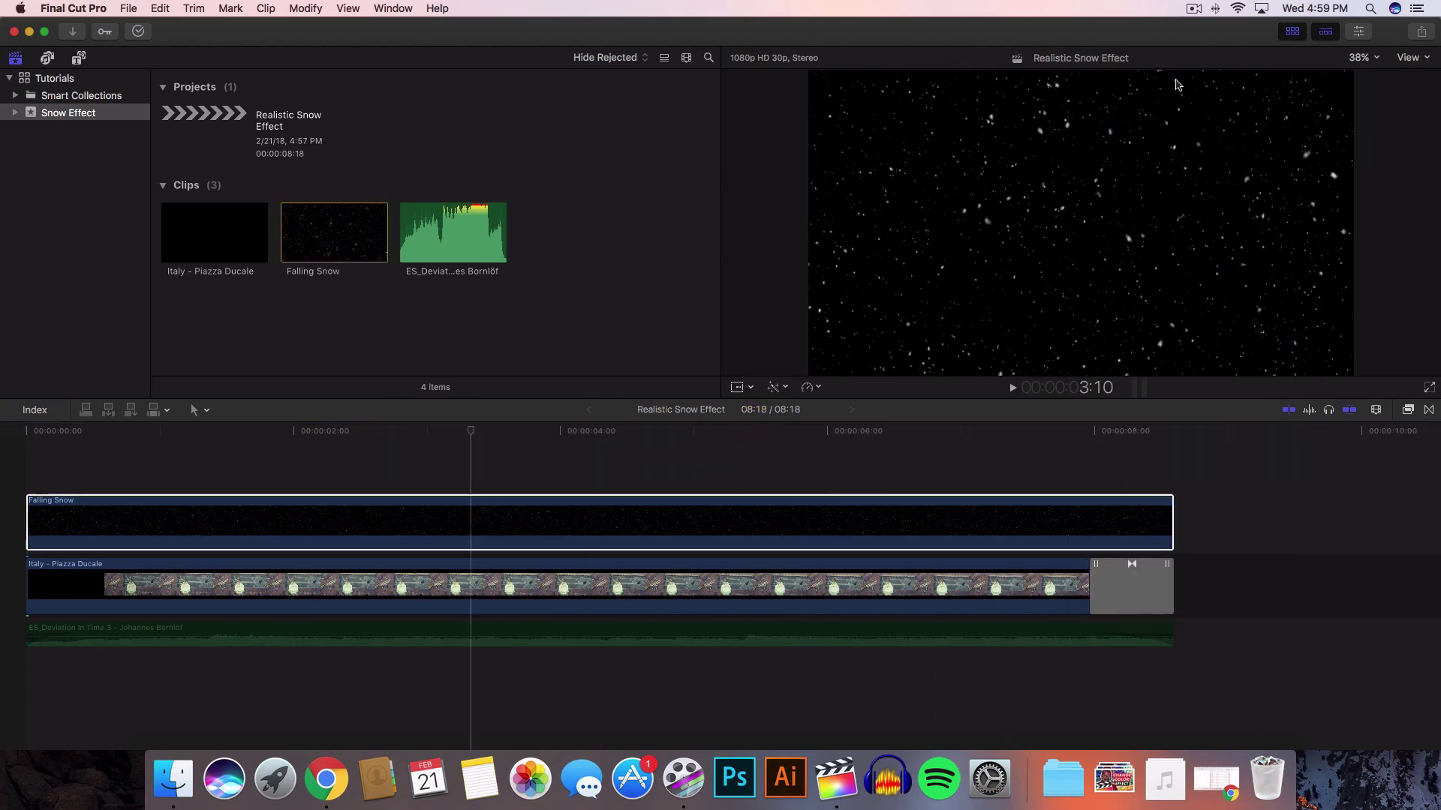
{"action": "left_click", "coordinate": [485, 508]}
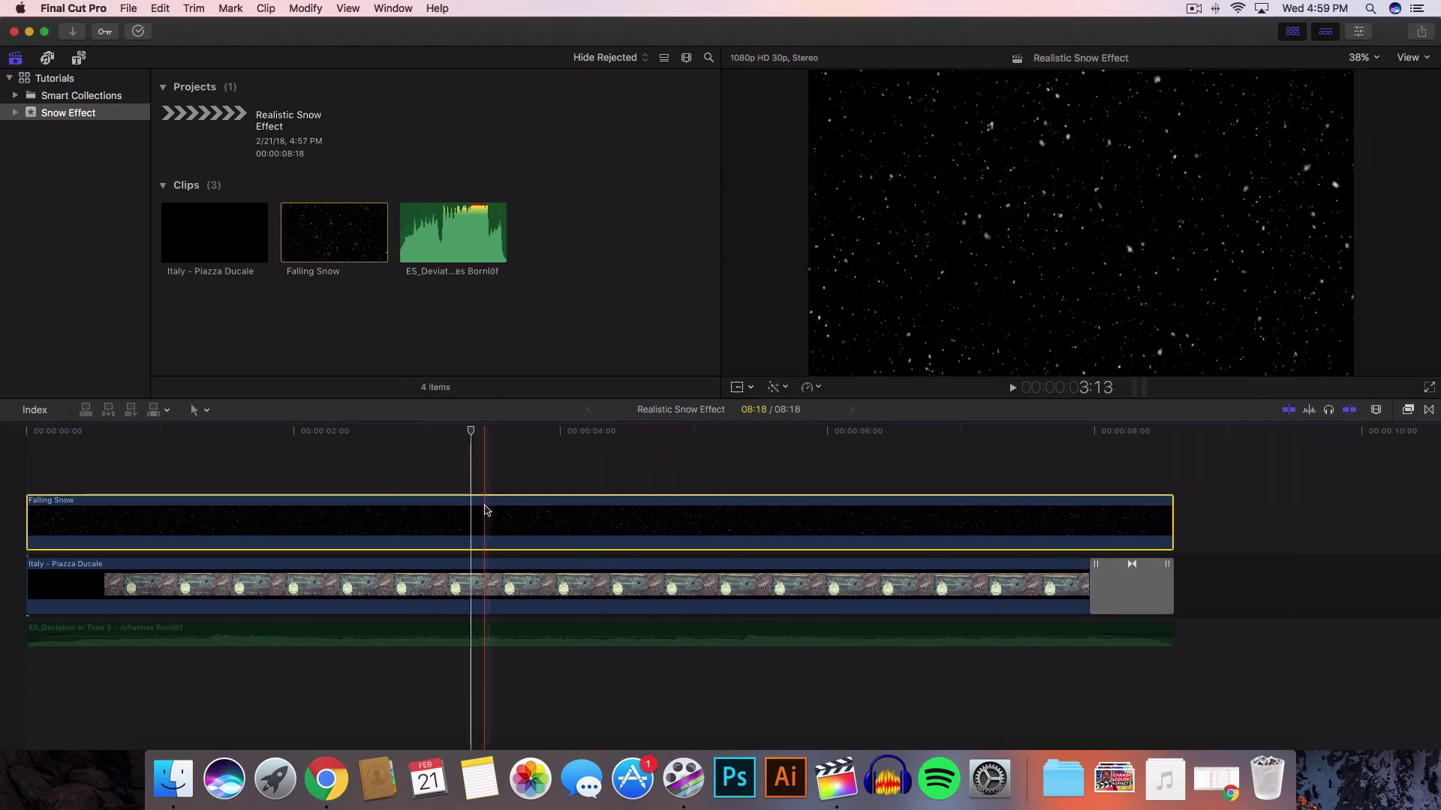
{"action": "left_click", "coordinate": [1356, 33]}
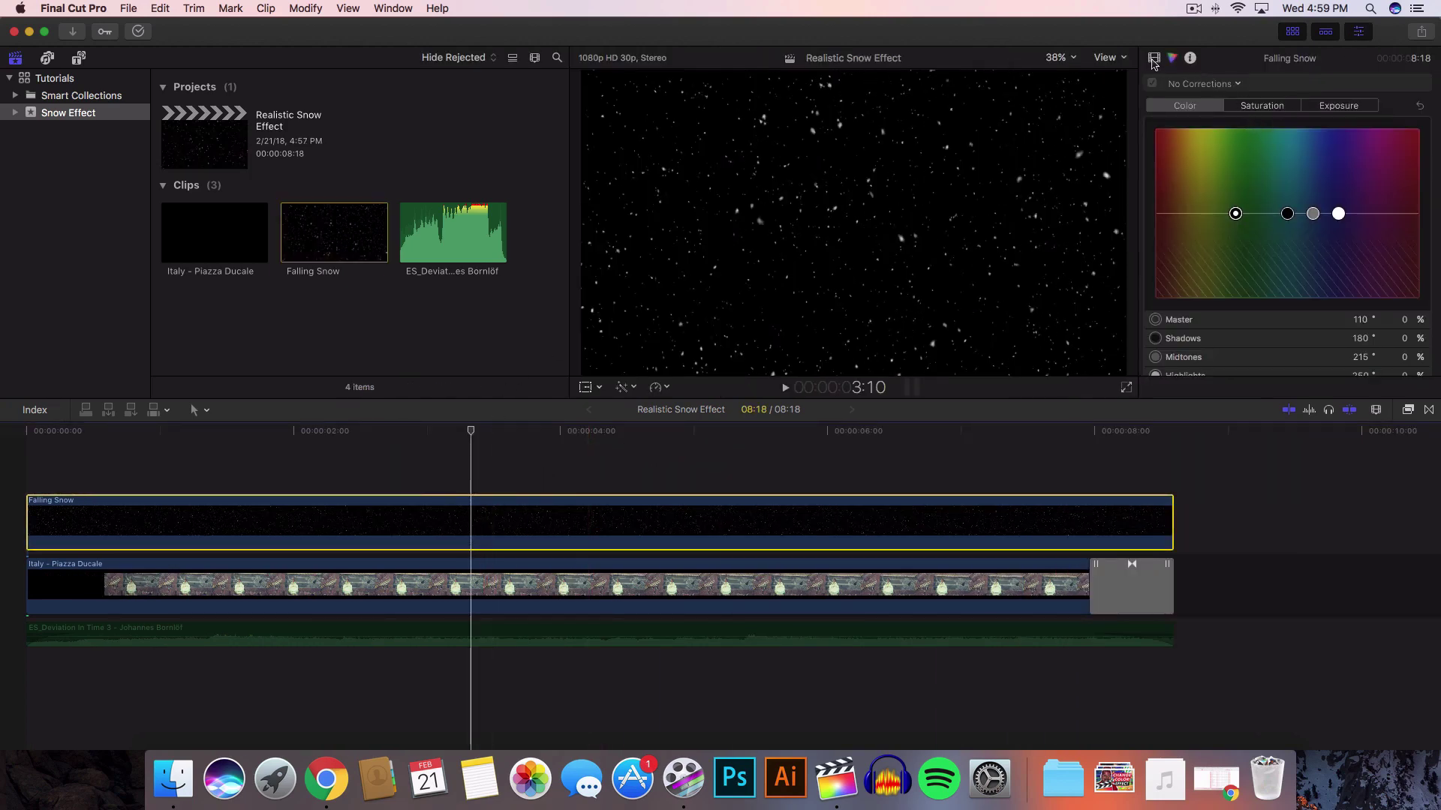
{"action": "left_click", "coordinate": [1154, 57]}
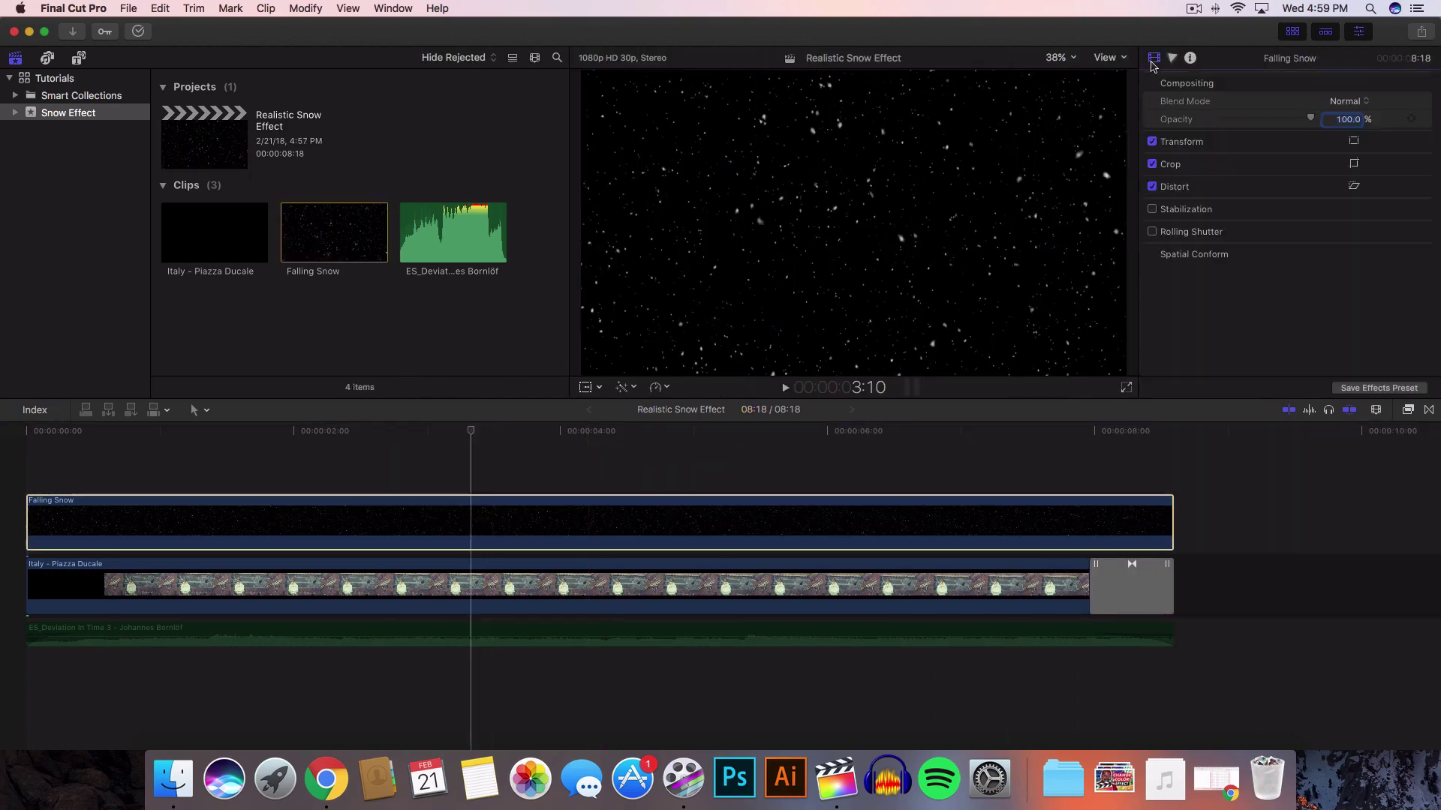
{"action": "left_click", "coordinate": [1345, 103]}
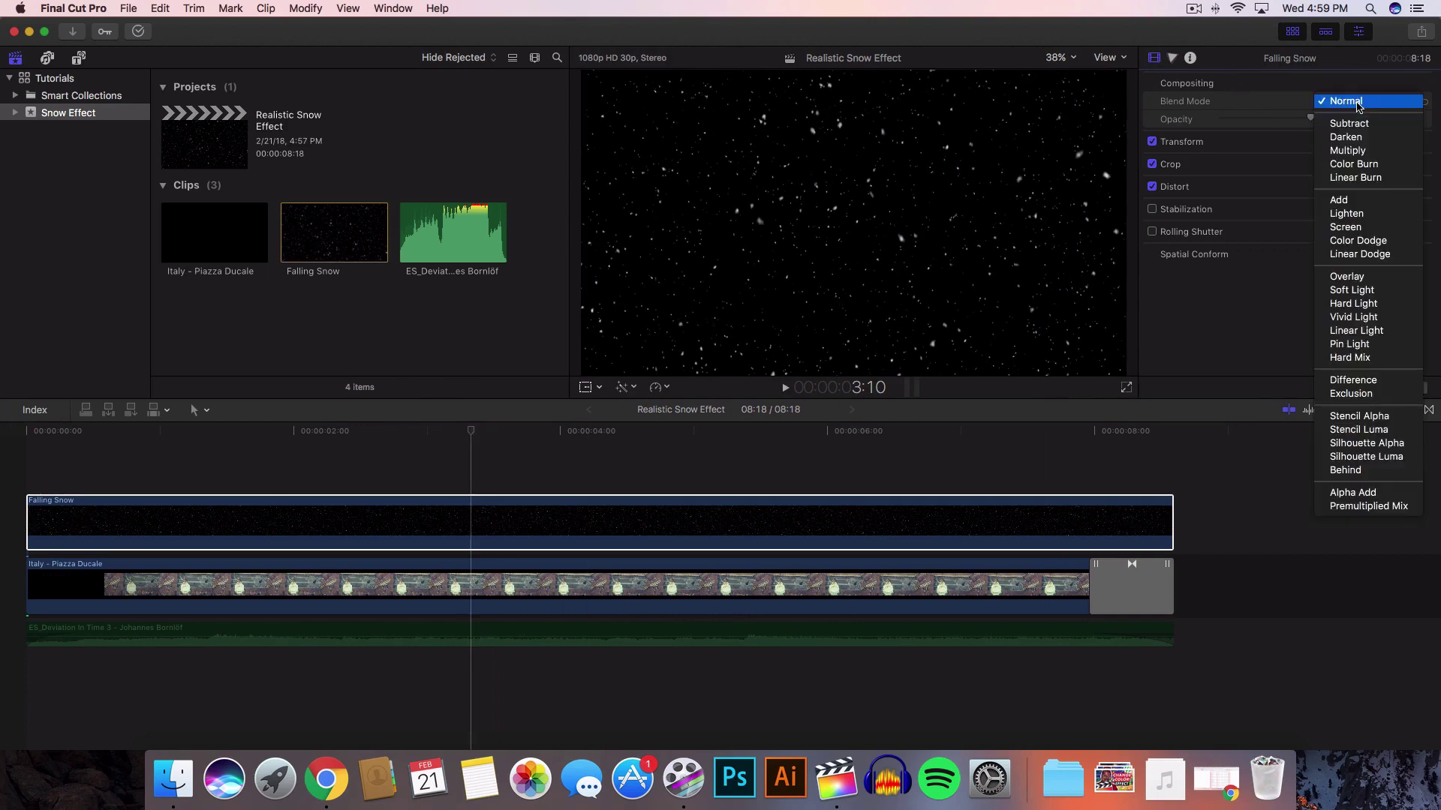
{"action": "left_click", "coordinate": [1346, 226]}
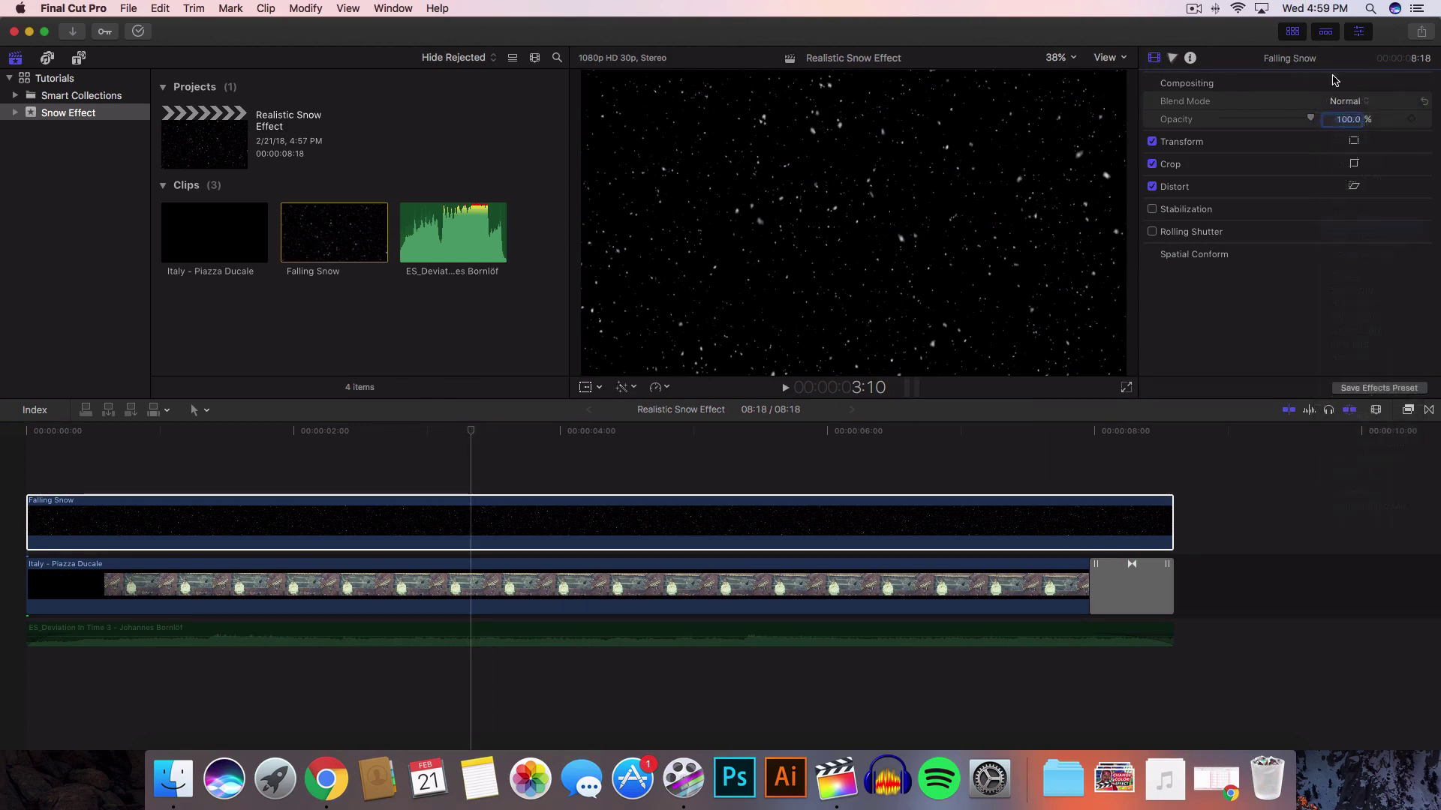
{"action": "left_click", "coordinate": [1292, 32]}
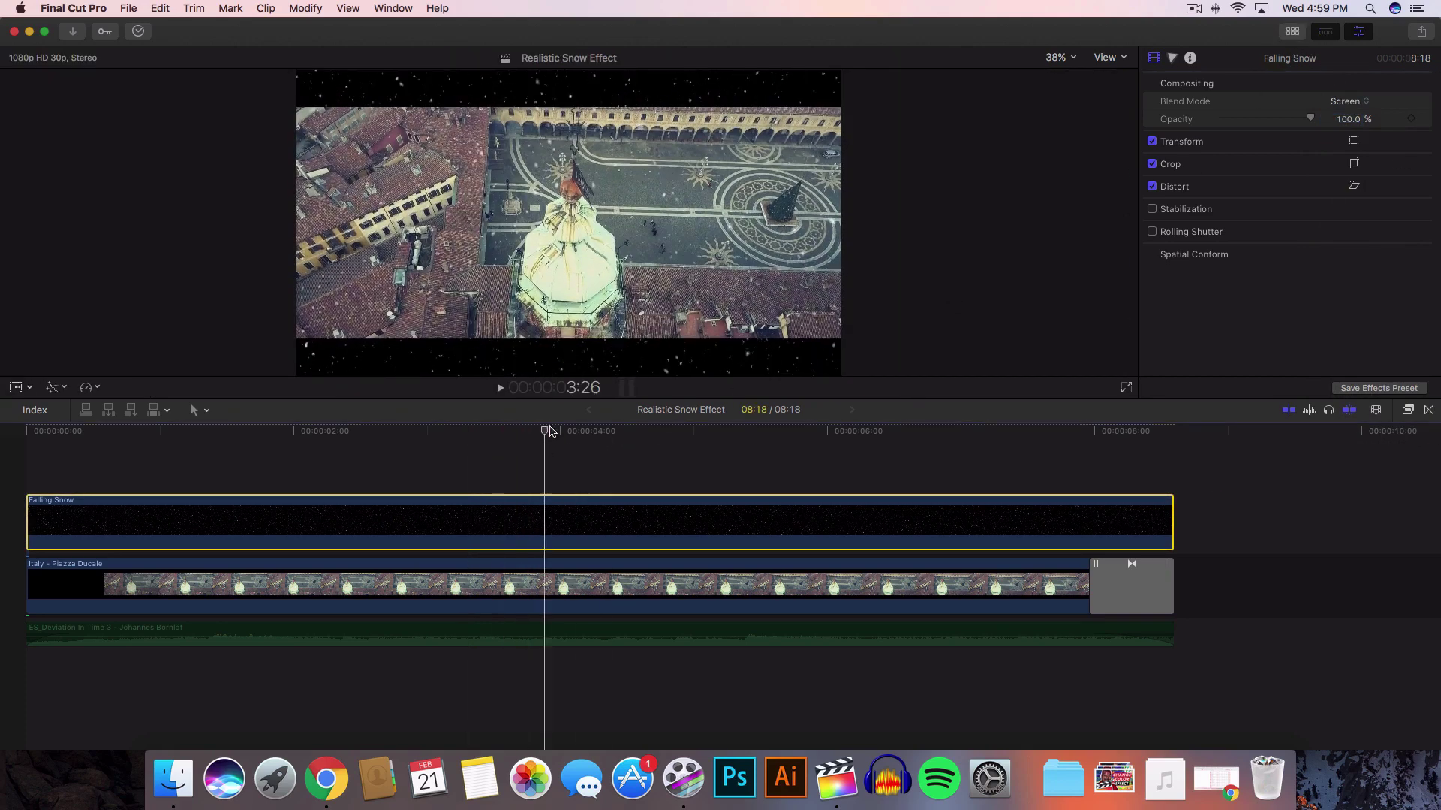
{"action": "mouse_move", "coordinate": [499, 433]}
{"action": "left_mouse_down"}
{"action": "mouse_move", "coordinate": [583, 431]}
{"action": "mouse_move", "coordinate": [562, 431]}
{"action": "left_mouse_up"}
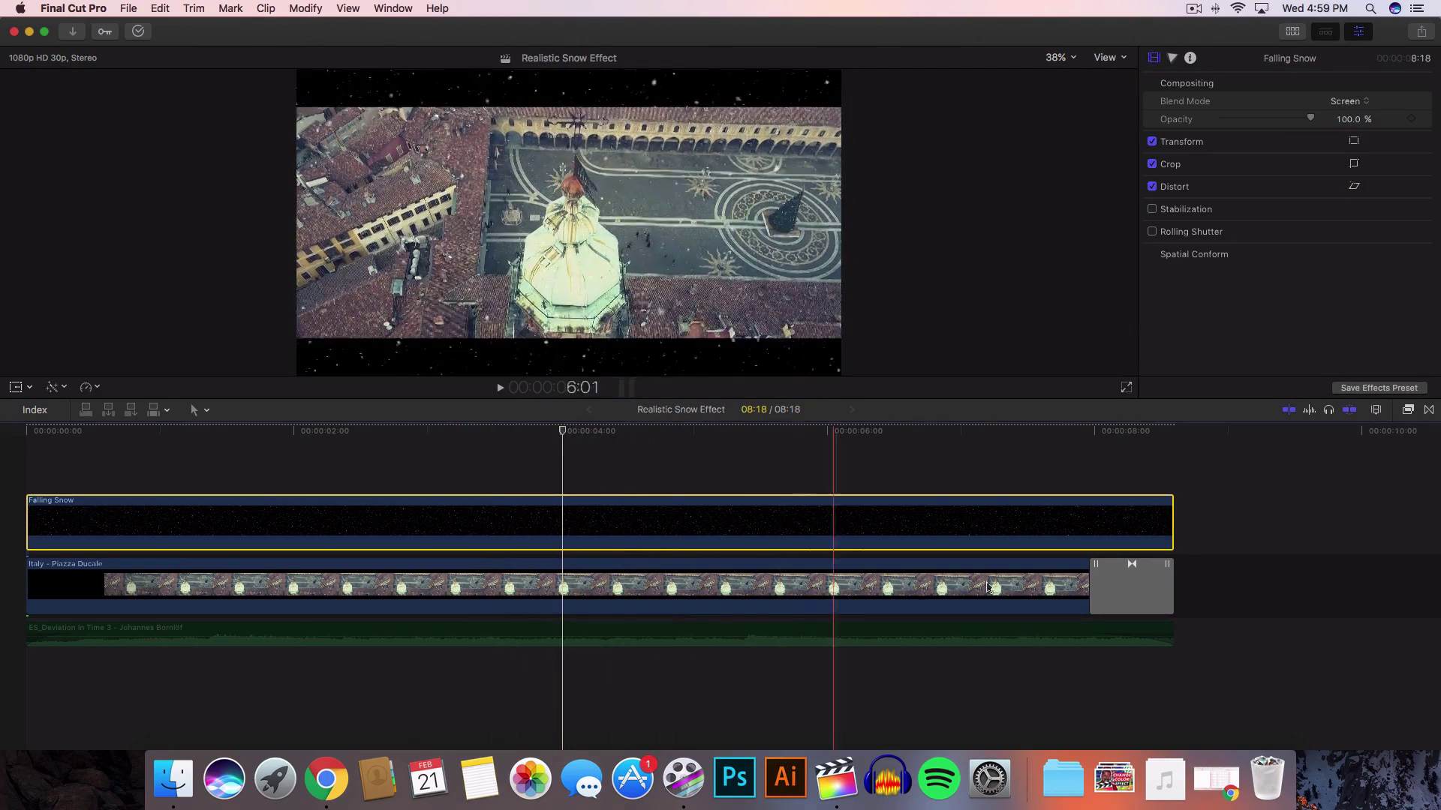
- Apply the Letterbox effect to Falling Snow and set its Aspect Ratio to 2.35:1
{"action": "left_click", "coordinate": [1407, 411]}
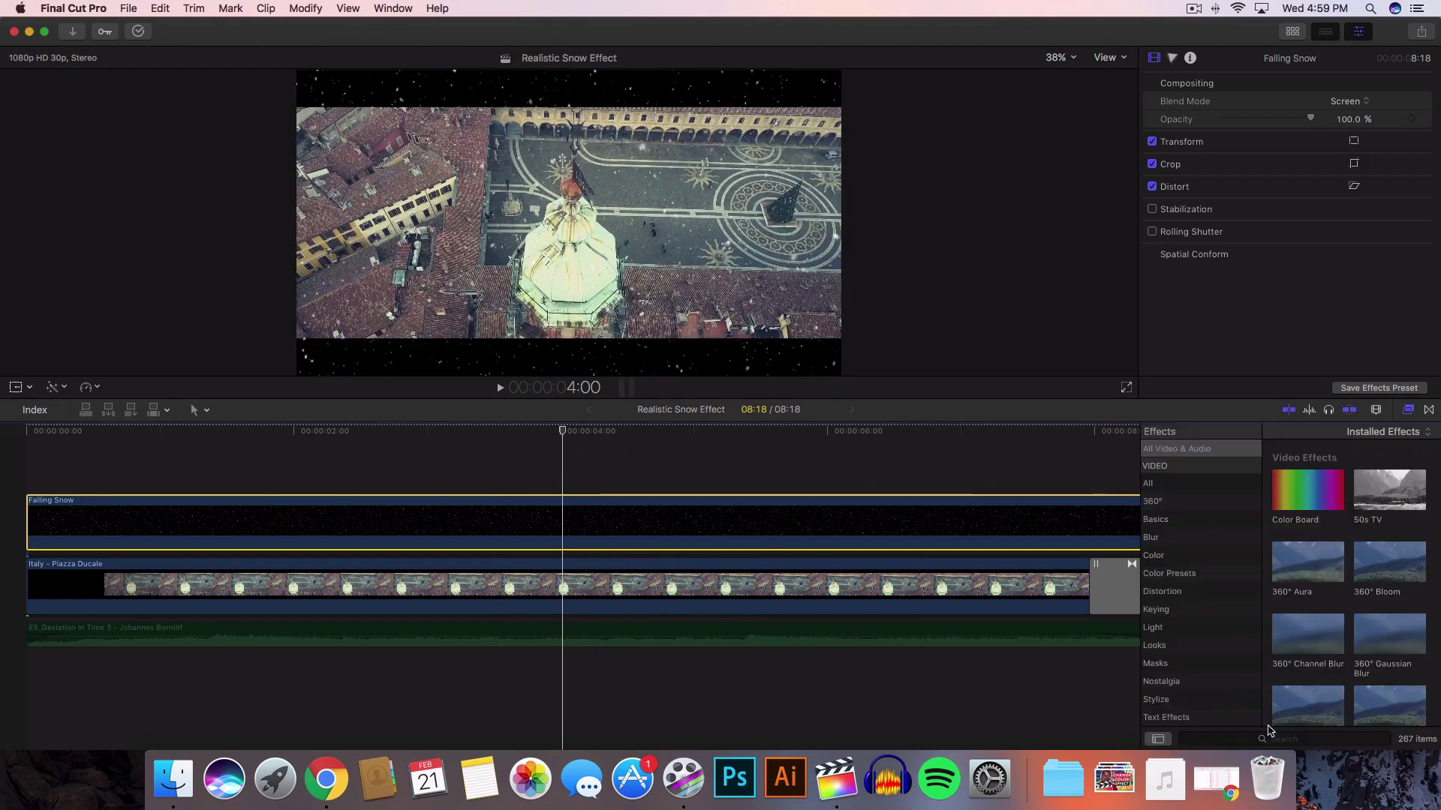
{"action": "left_click", "coordinate": [1276, 739]}
{"action": "type", "text": "letter"}
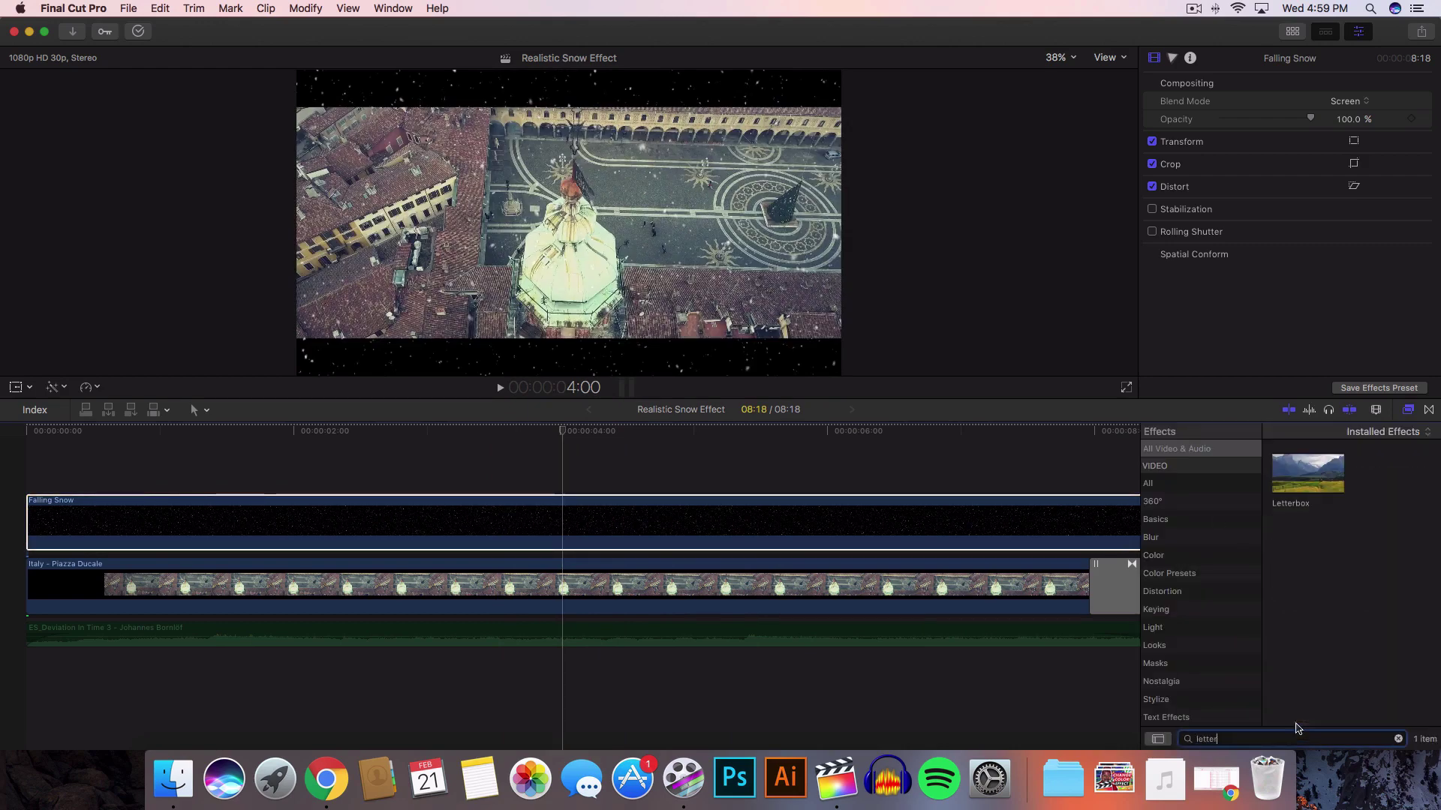
{"action": "left_click_drag", "start_coordinate": [1309, 487], "coordinate": [863, 523]}
{"action": "left_click", "coordinate": [1409, 409]}
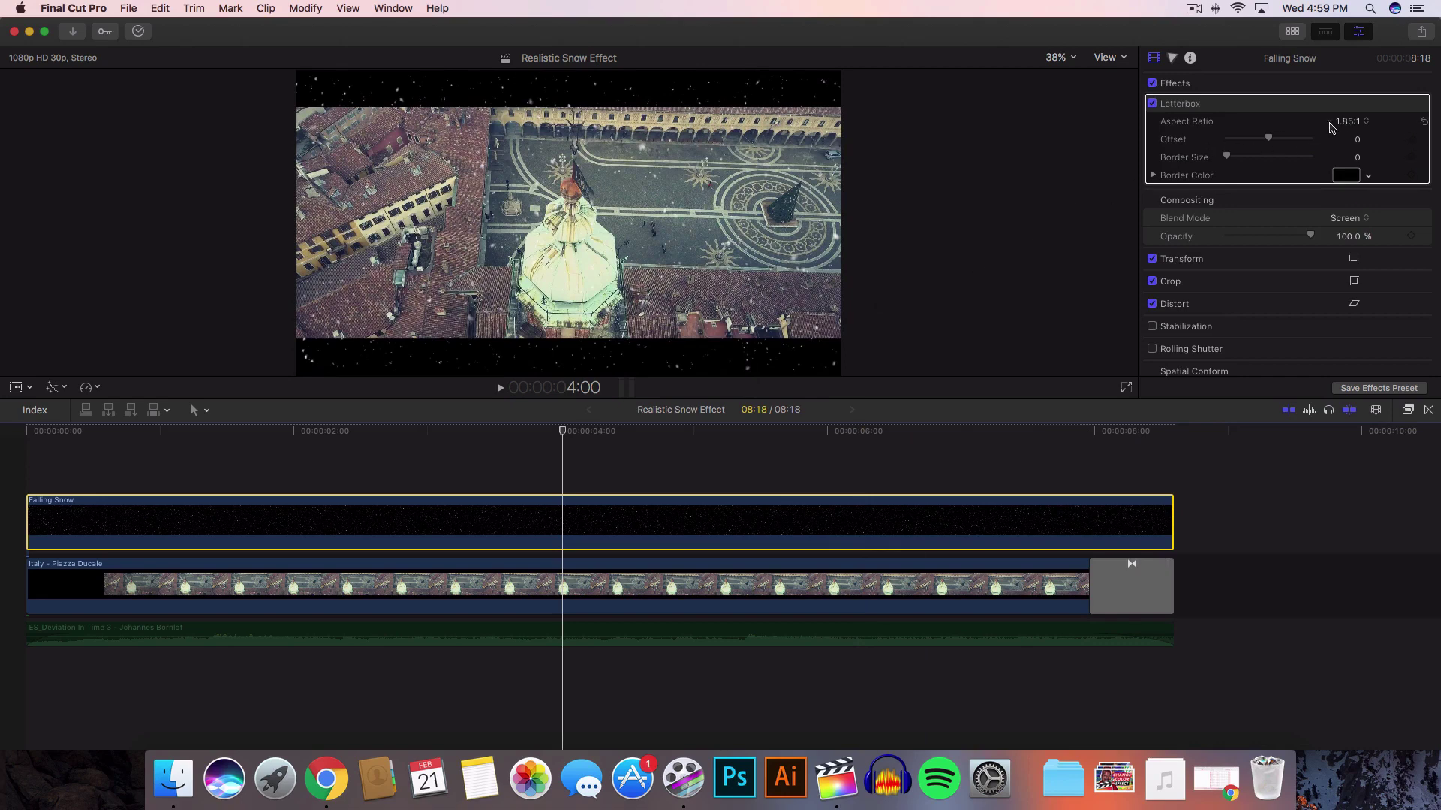
{"action": "left_click", "coordinate": [1352, 126]}
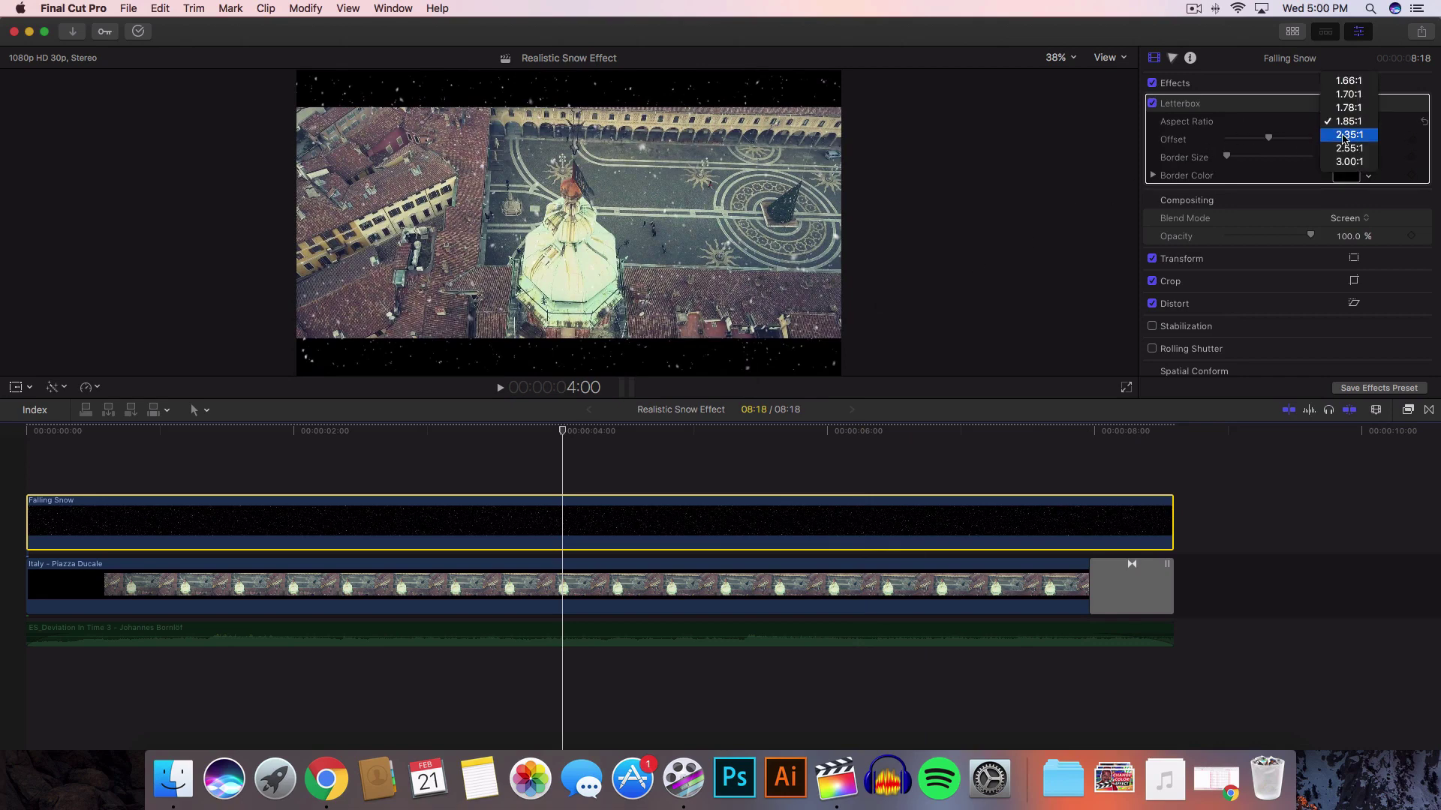
{"action": "left_click", "coordinate": [1351, 136]}
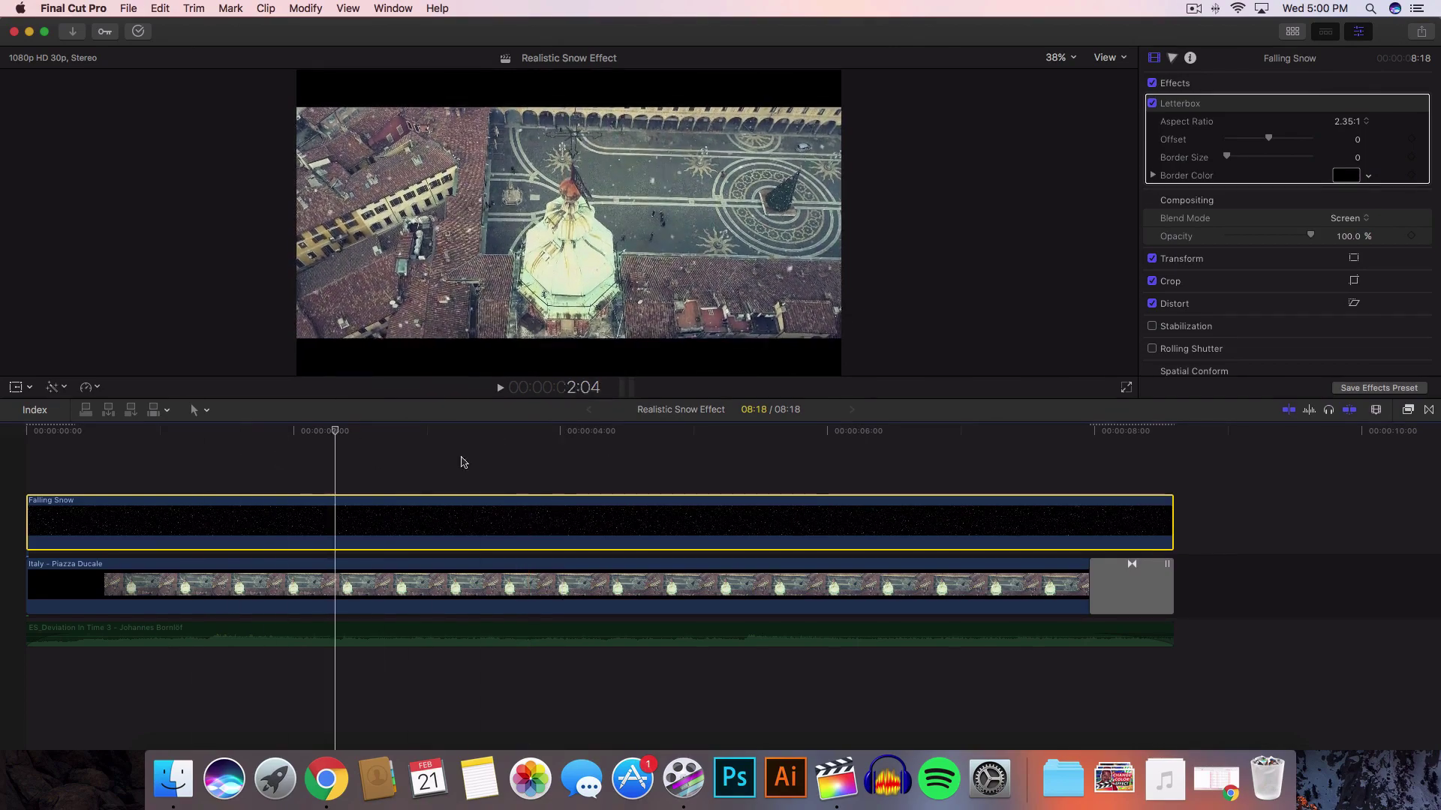
- Add Fade To Color transitions to both ends of Falling Snow and shorten them
{"action": "left_click", "coordinate": [826, 496]}
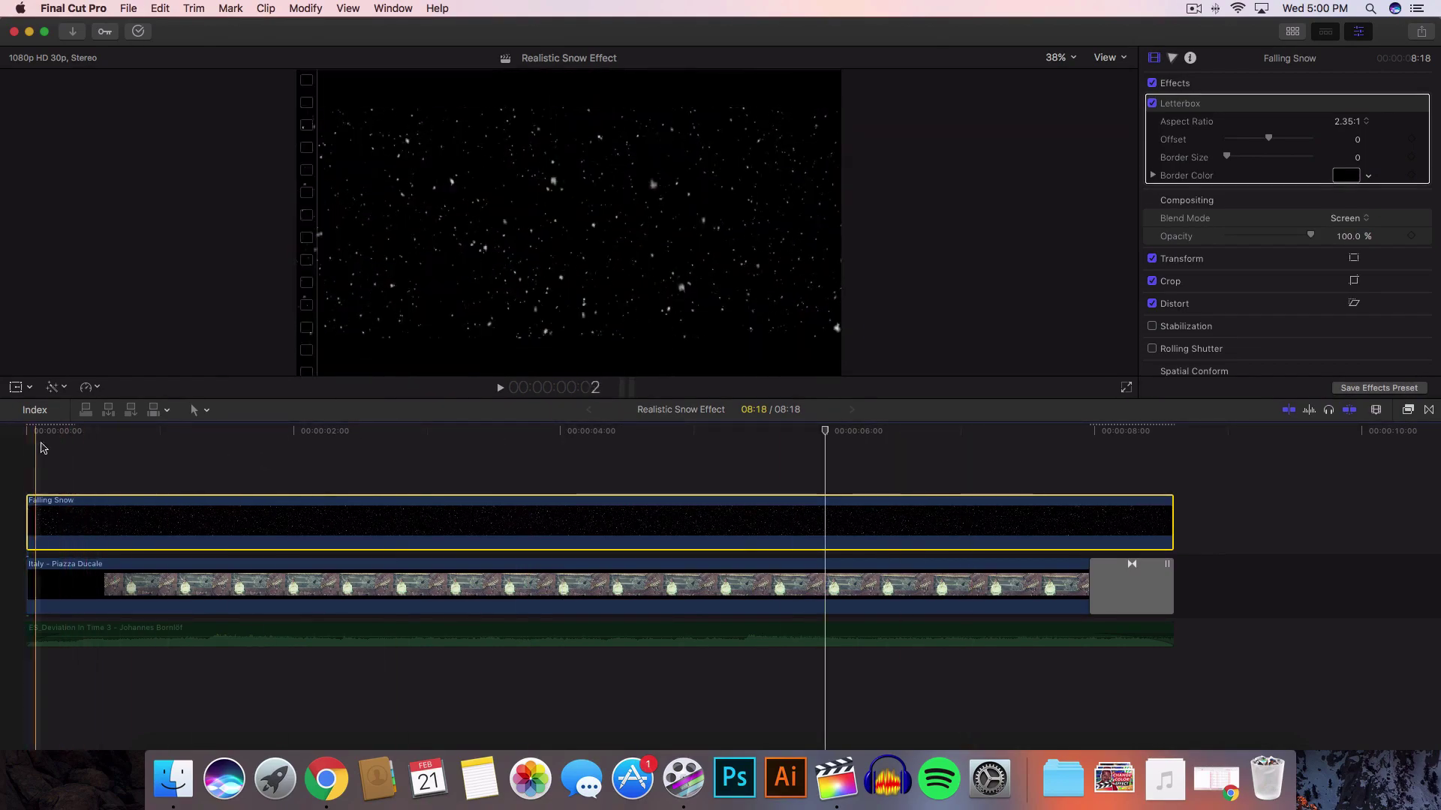
{"action": "left_click", "coordinate": [145, 431]}
{"action": "left_click", "coordinate": [1429, 410]}
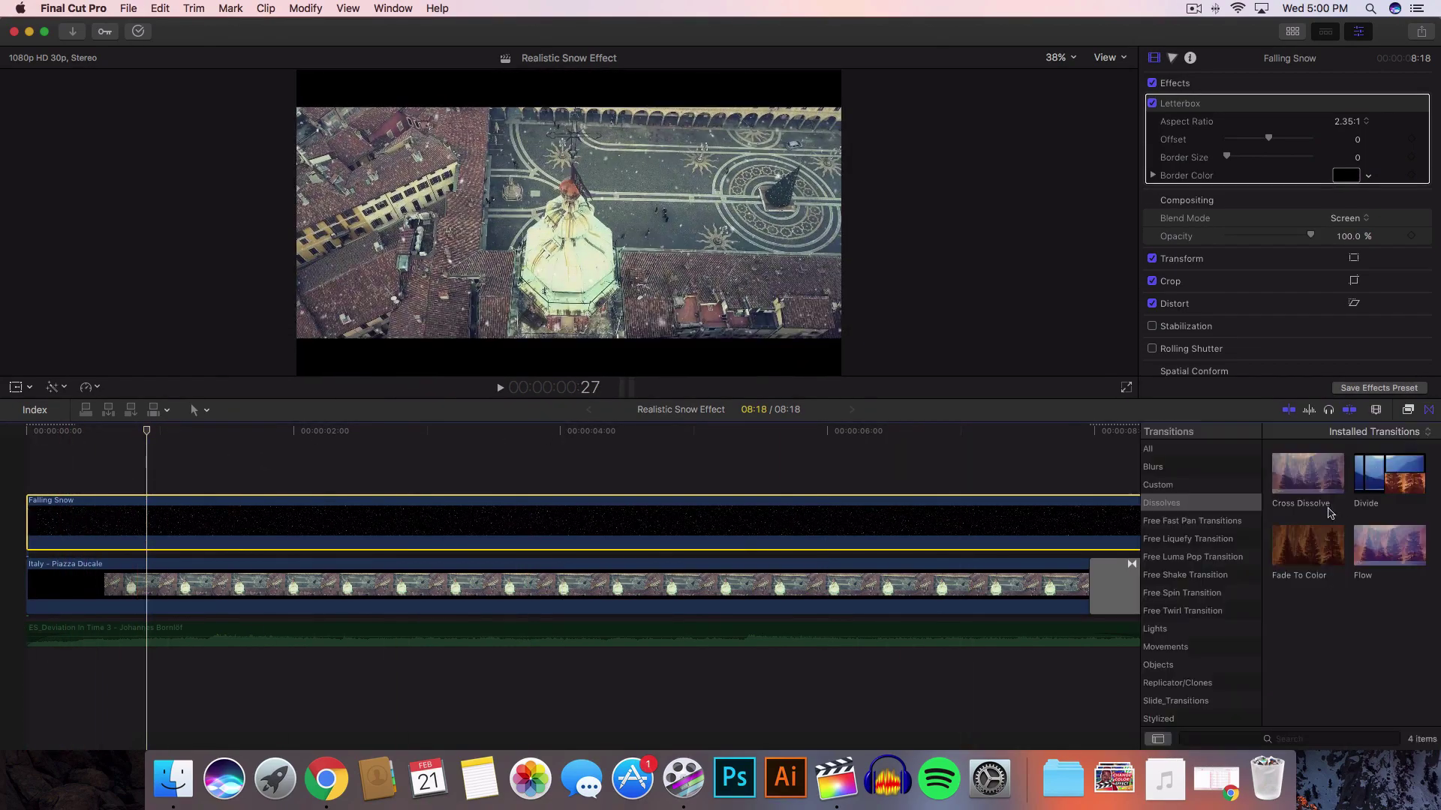
{"action": "key", "text": "super+t"}
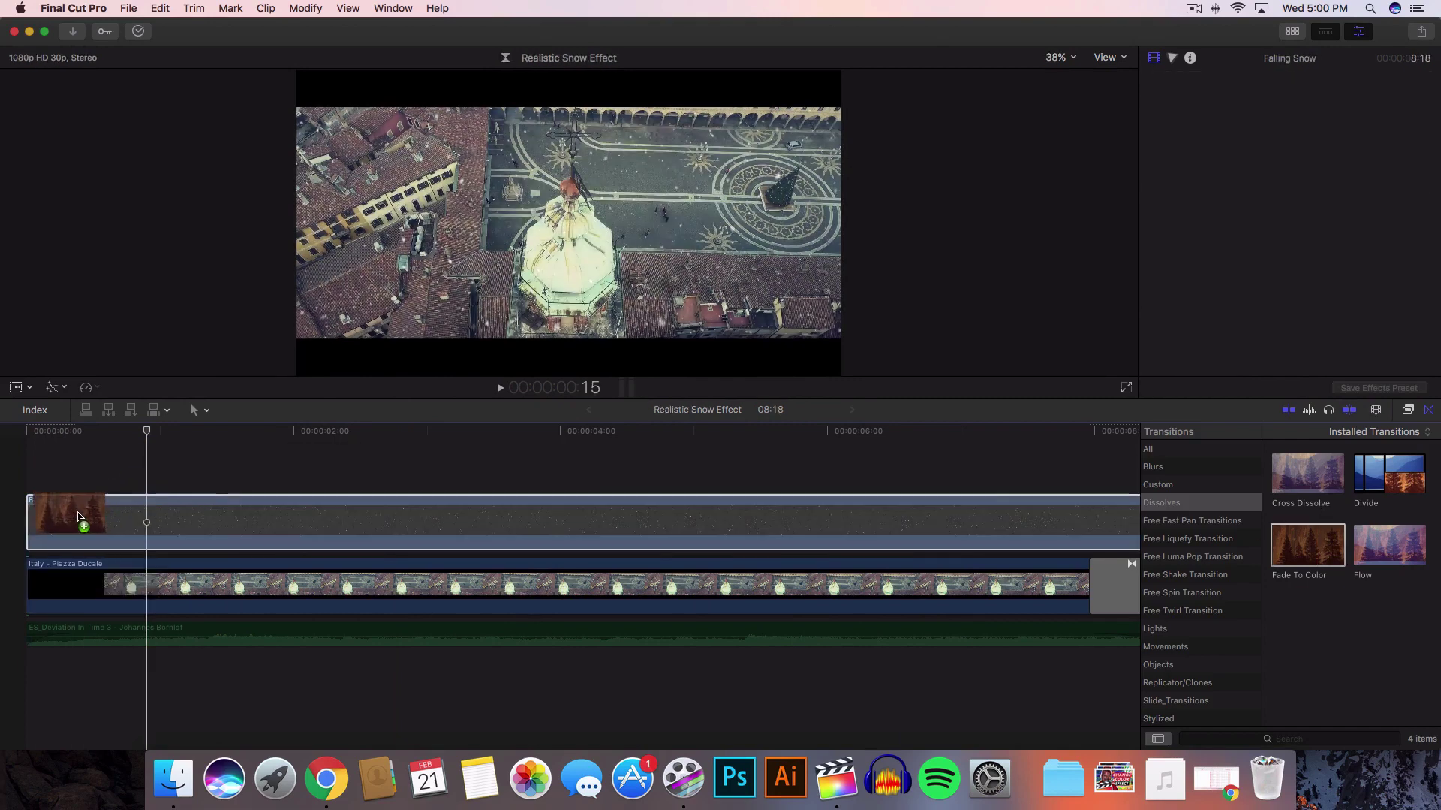
{"action": "left_click", "coordinate": [1429, 411]}
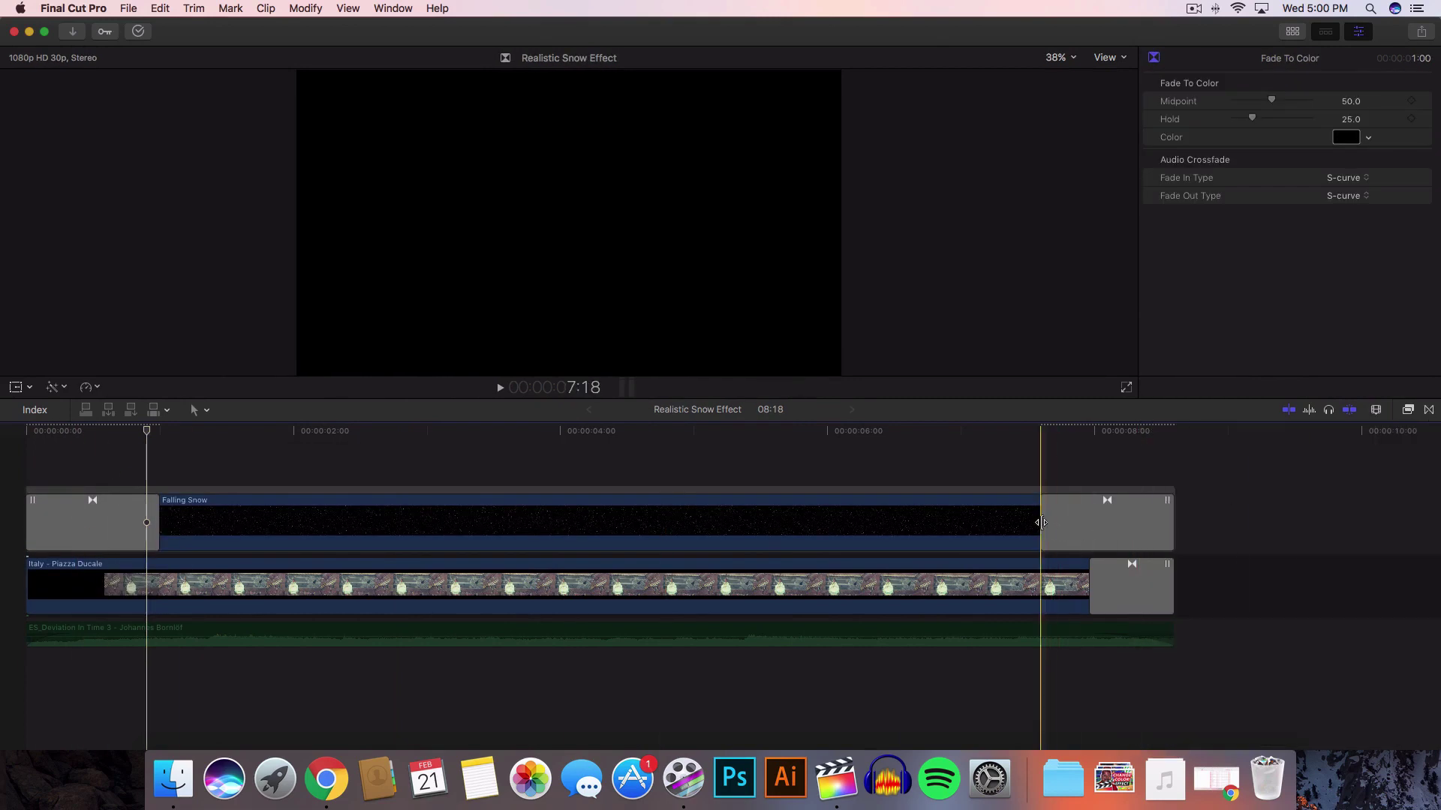
{"action": "left_click_drag", "start_coordinate": [1048, 520], "coordinate": [1091, 520]}
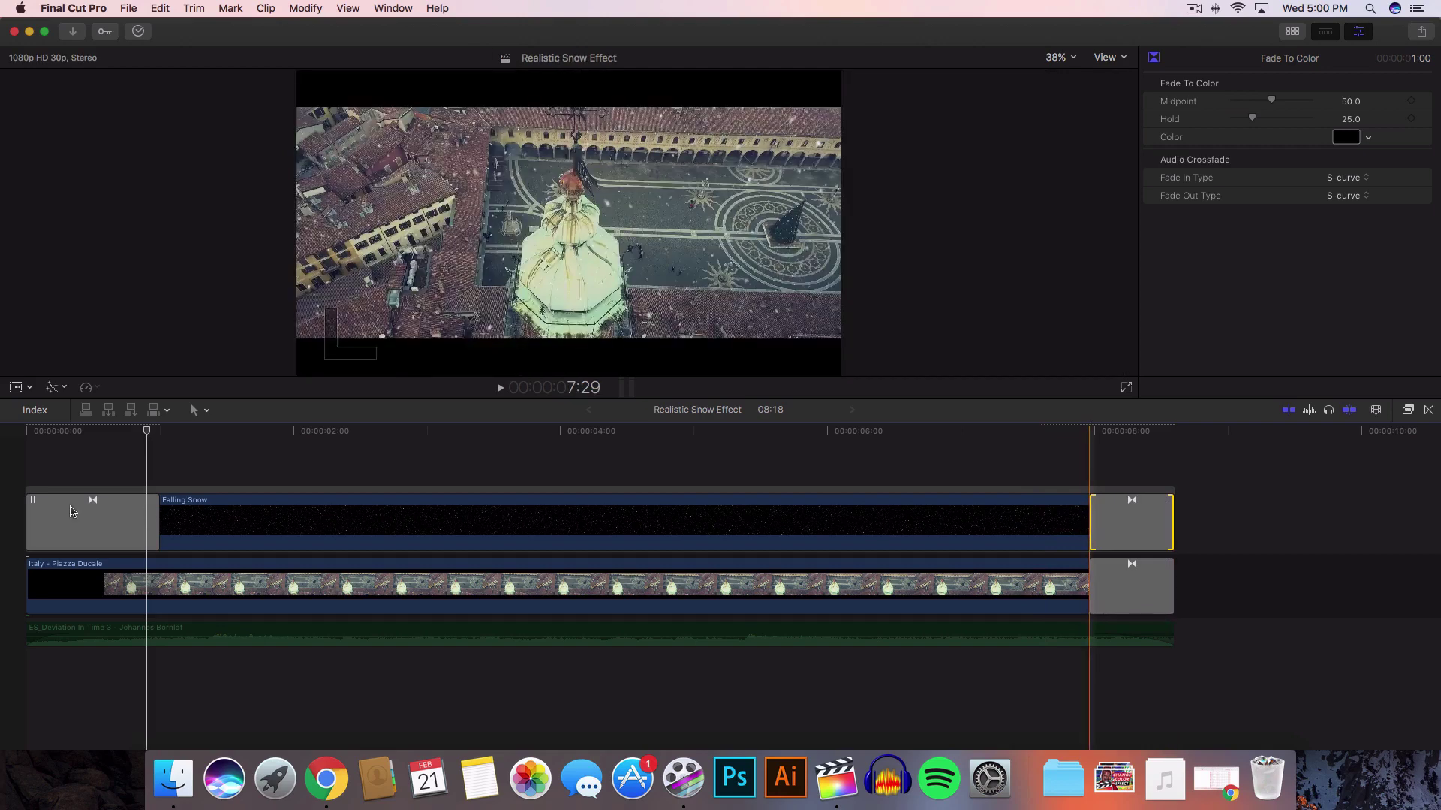
{"action": "left_click_drag", "start_coordinate": [158, 513], "coordinate": [113, 502]}
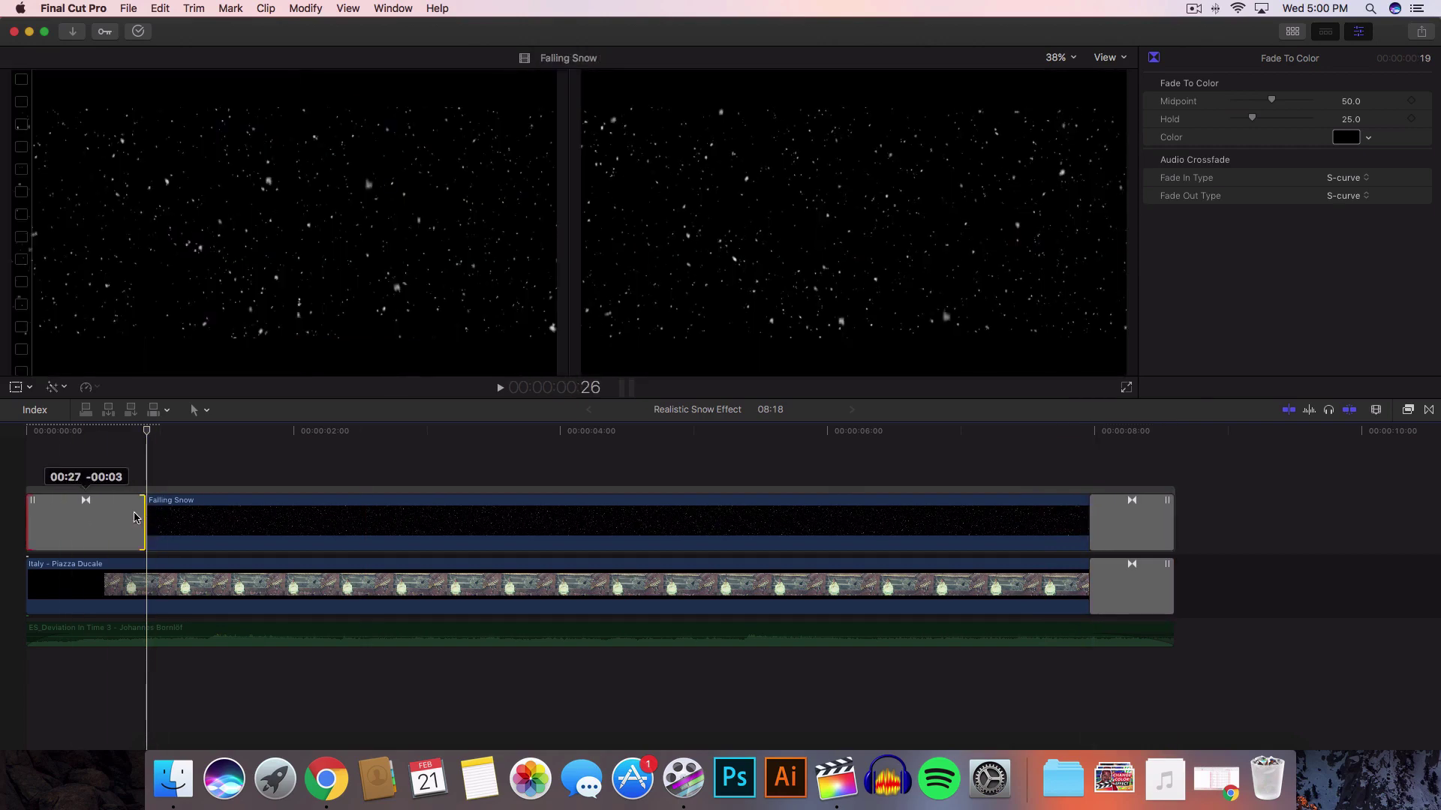
- Fit the project in view, select the music clip, hide the Inspector, and scrub the edit
{"action": "key", "text": "shift+z"}
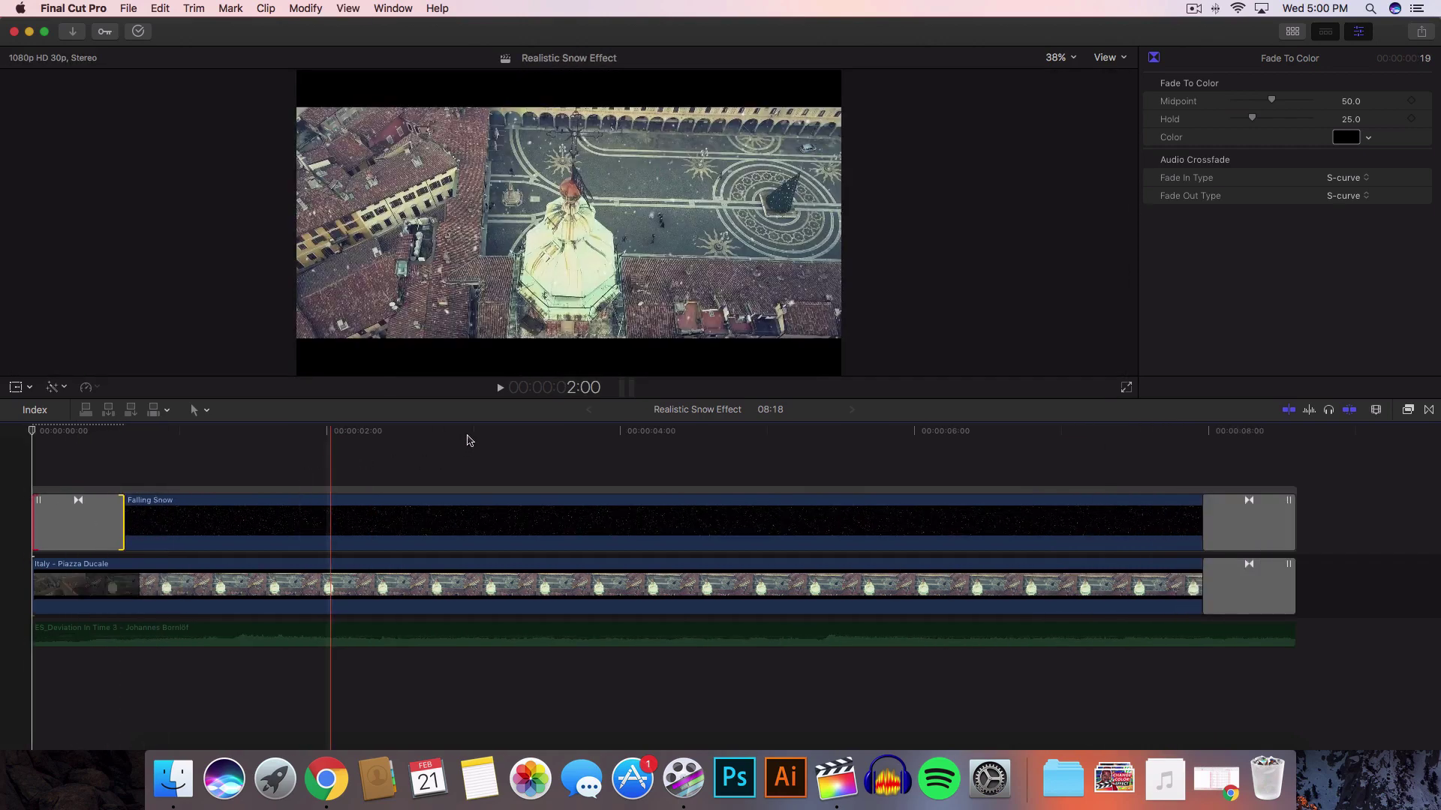
{"action": "left_click", "coordinate": [347, 653]}
{"action": "left_click", "coordinate": [389, 634]}
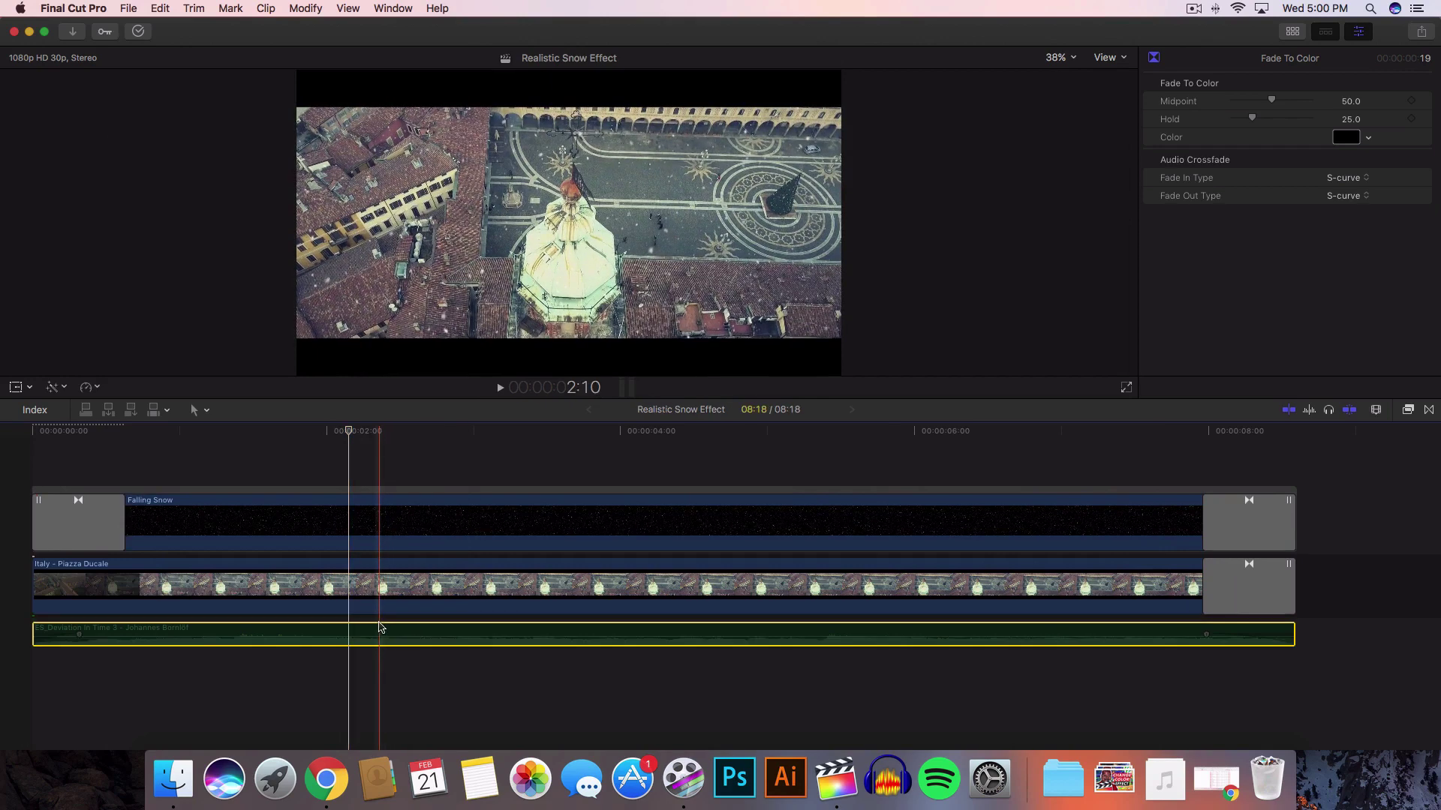
{"action": "key", "text": "super+4"}
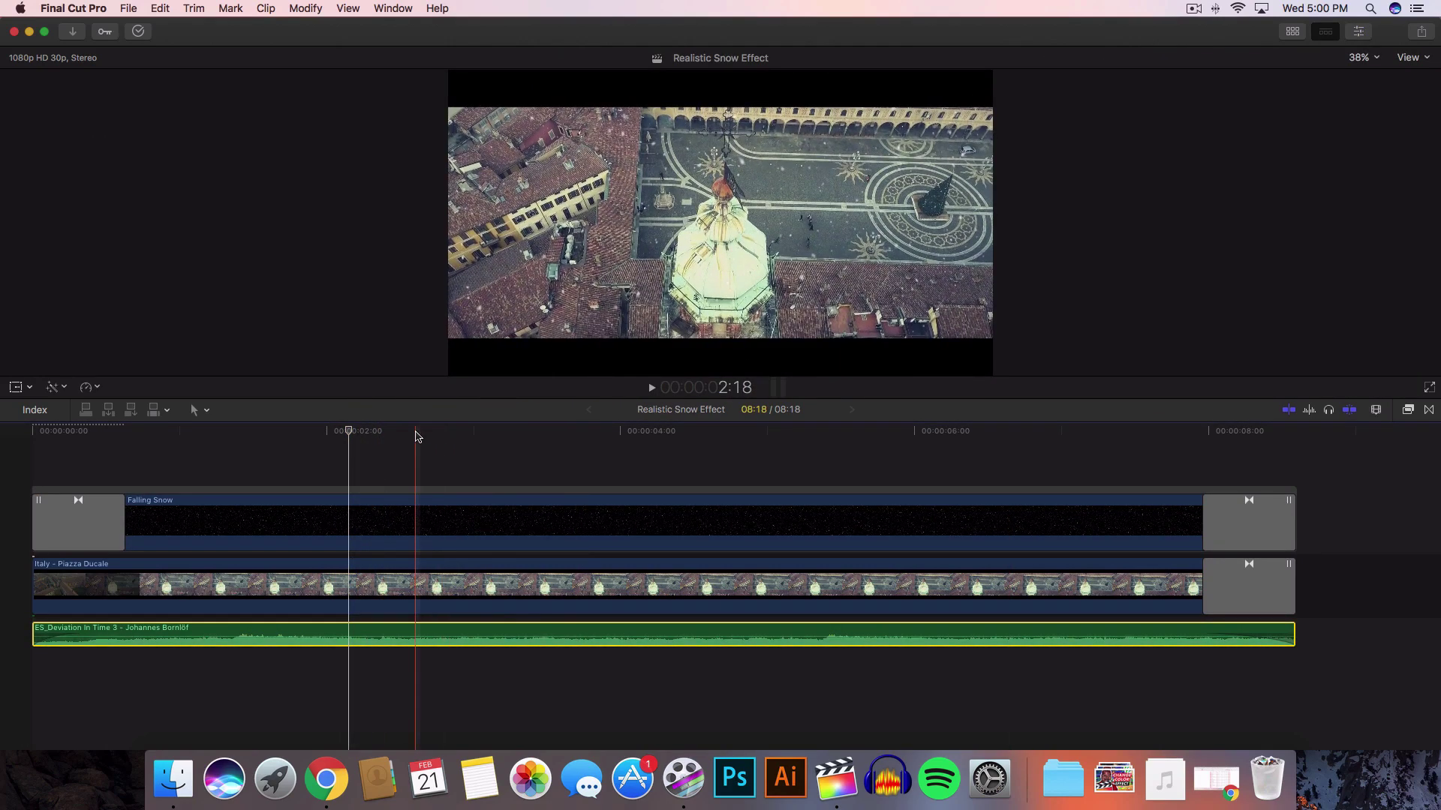
{"action": "mouse_move", "coordinate": [424, 436]}
{"action": "left_mouse_down"}
{"action": "mouse_move", "coordinate": [634, 432]}
{"action": "mouse_move", "coordinate": [309, 432]}
{"action": "mouse_move", "coordinate": [764, 435]}
{"action": "mouse_move", "coordinate": [172, 433]}
{"action": "mouse_move", "coordinate": [912, 446]}
{"action": "left_mouse_up"}
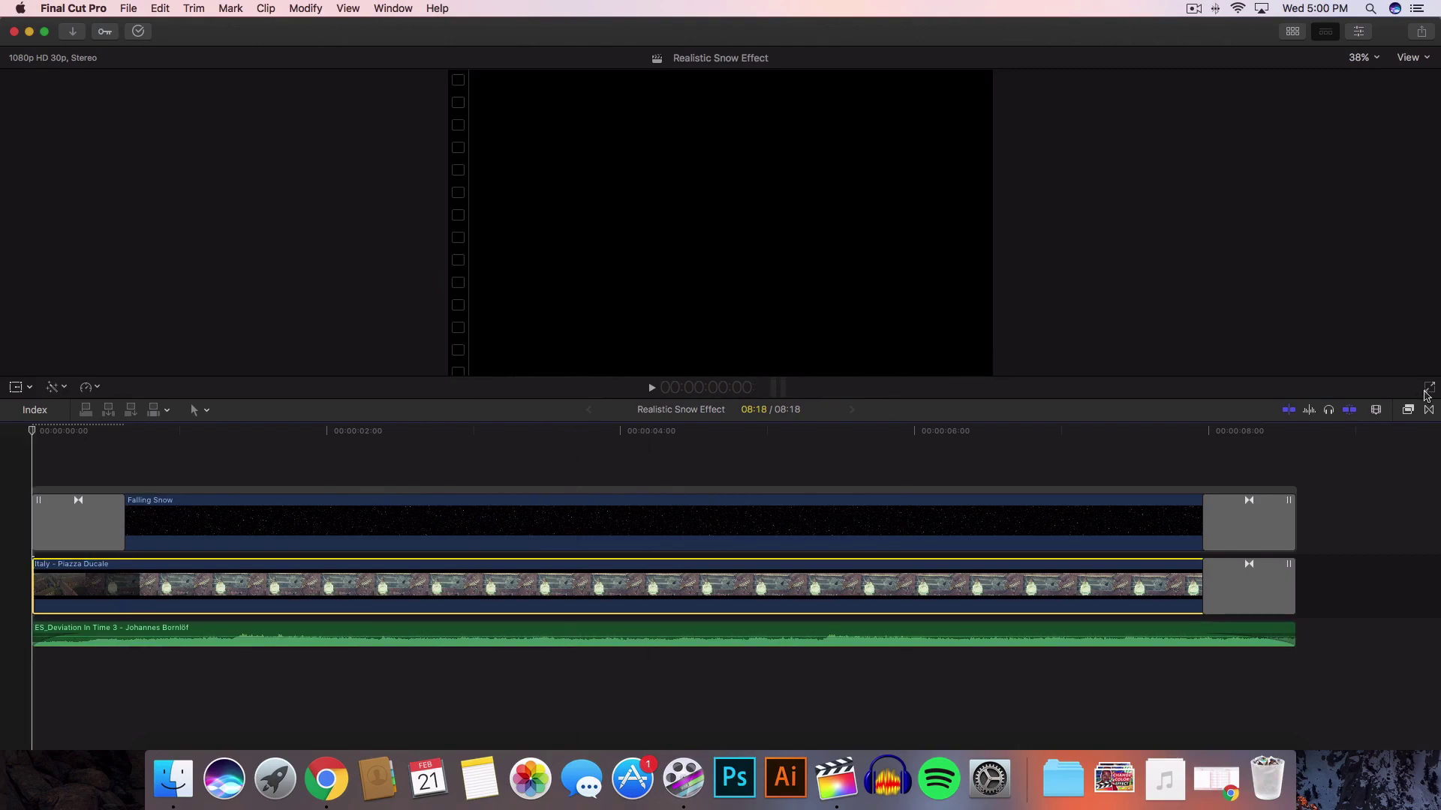